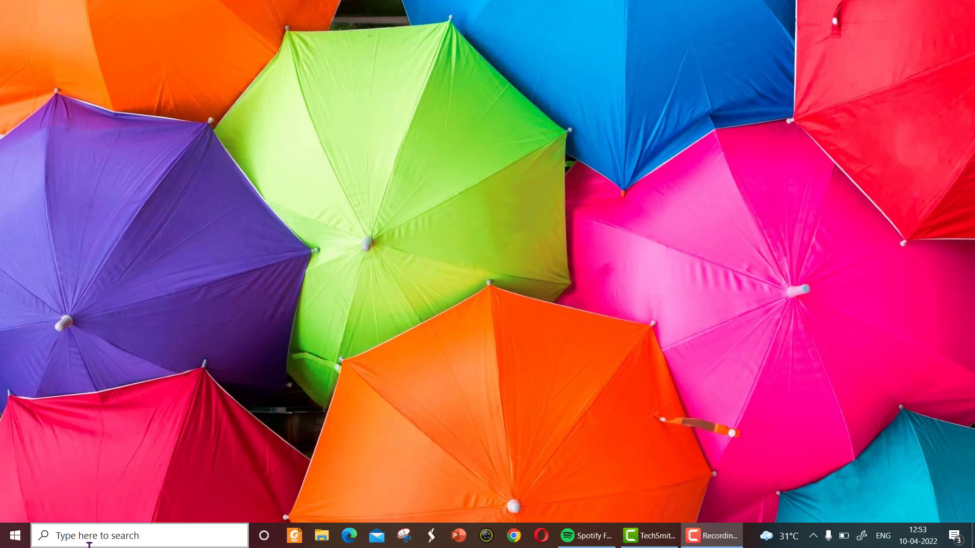
# Search Windows for 'staad' to find the STAAD.Pro program.
pyautogui.click(89, 539)
pyautogui.write('s')
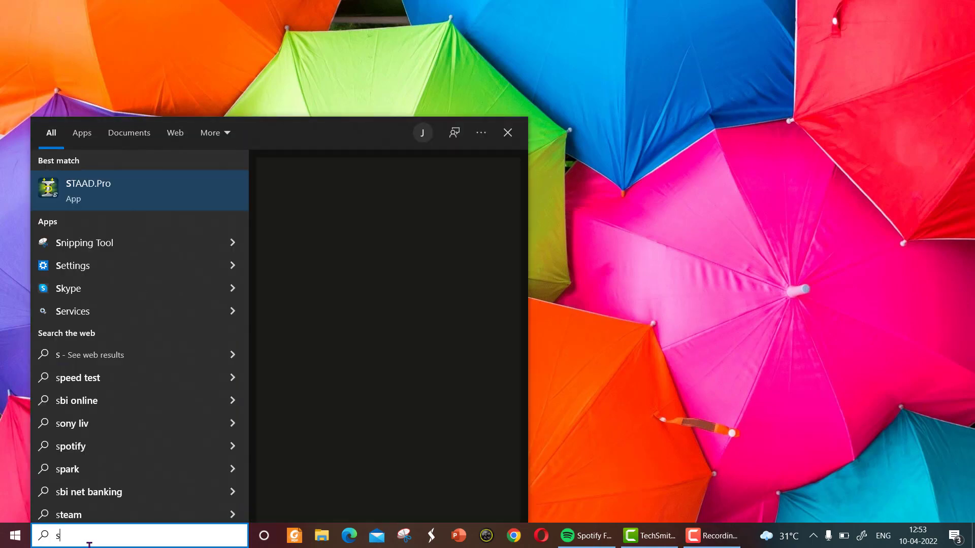
pyautogui.write('taa')
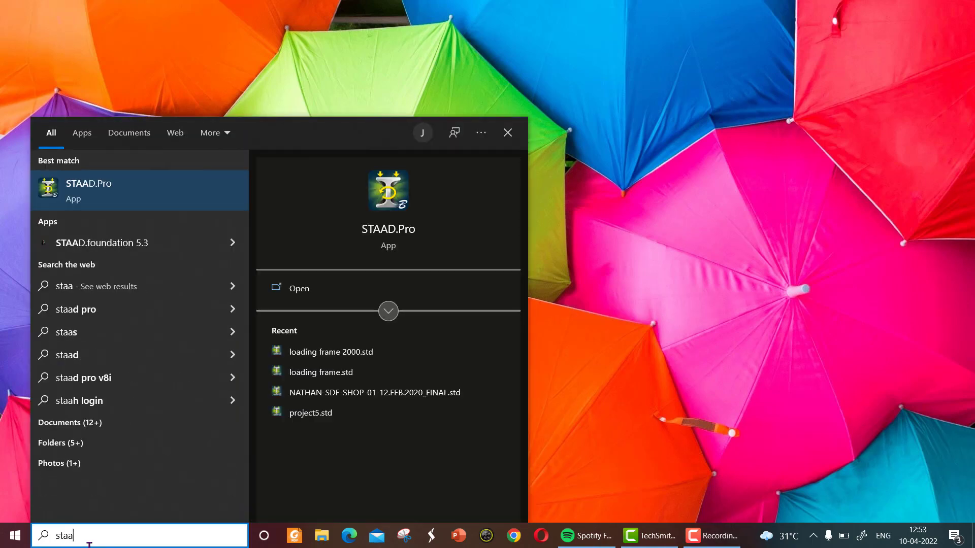
pyautogui.write('d')
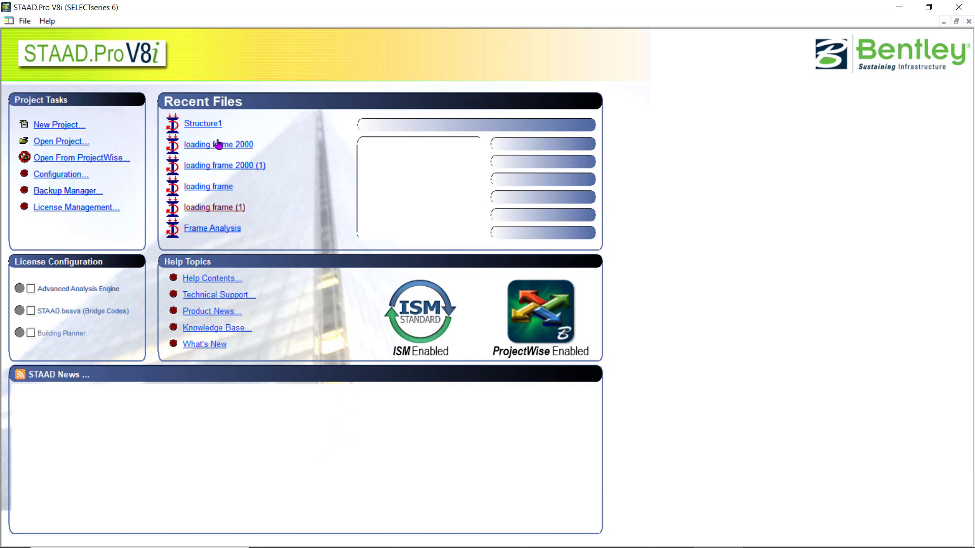
pyautogui.moveTo(217, 145)
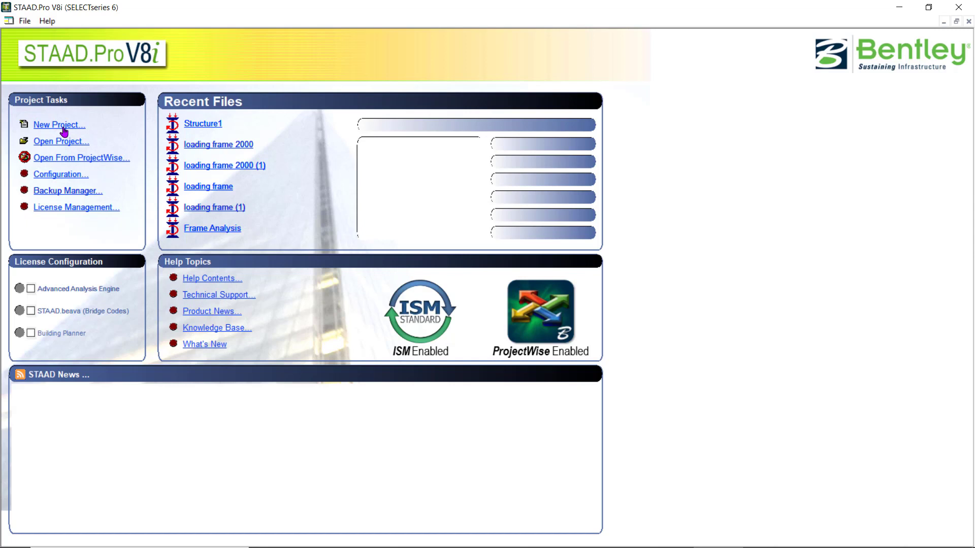
pyautogui.click(58, 142)
pyautogui.click(71, 160)
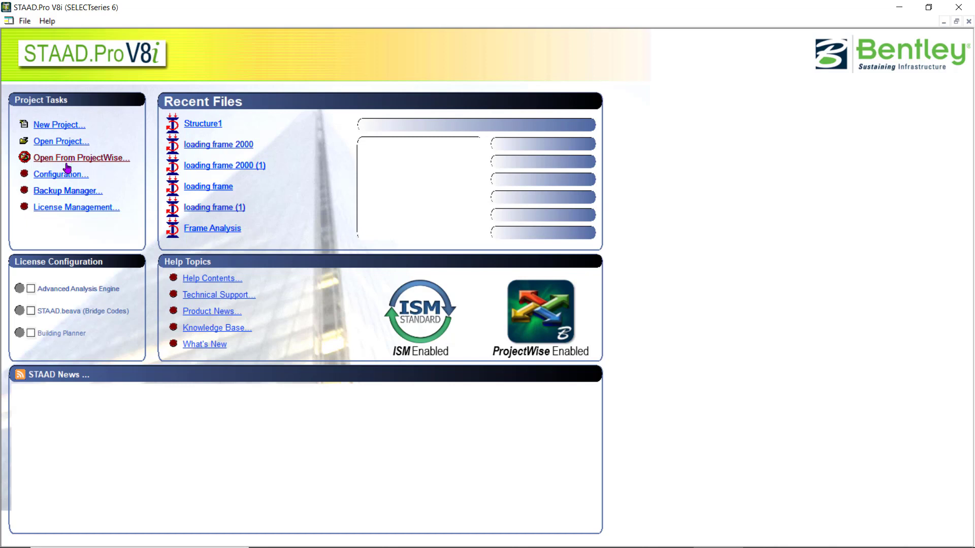
pyautogui.click(62, 175)
# Open Configuration and review the Working Directory, Background Color and Default Design Codes tabs.
pyautogui.click(61, 176)
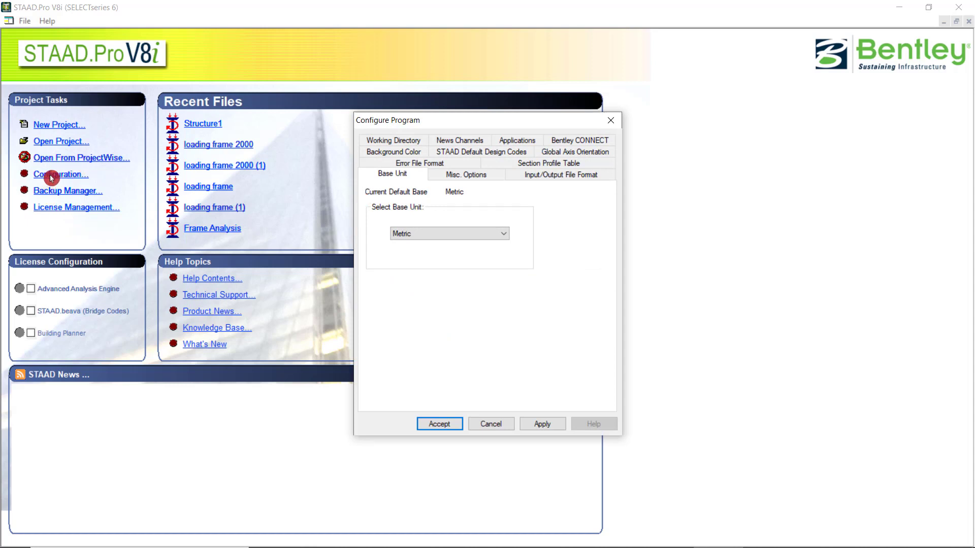
pyautogui.click(409, 146)
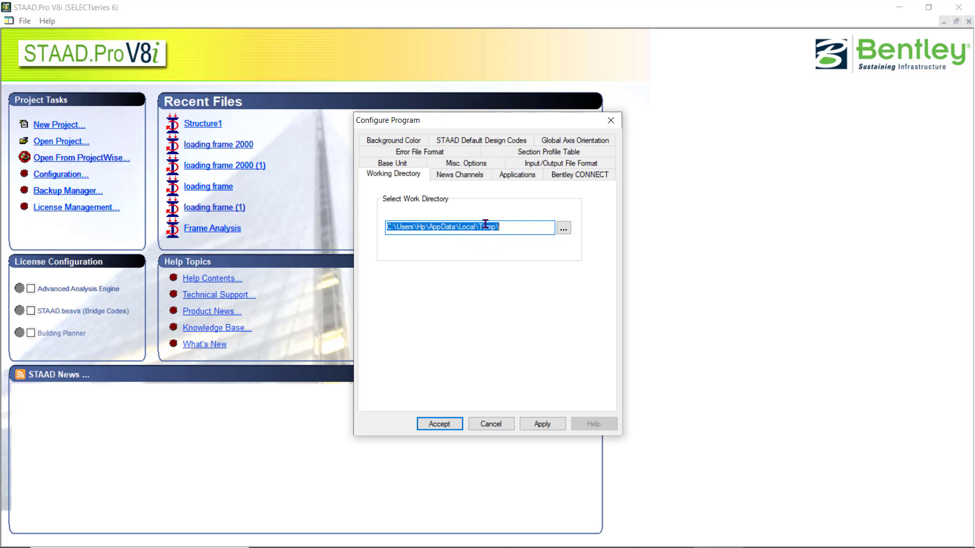
pyautogui.click(385, 141)
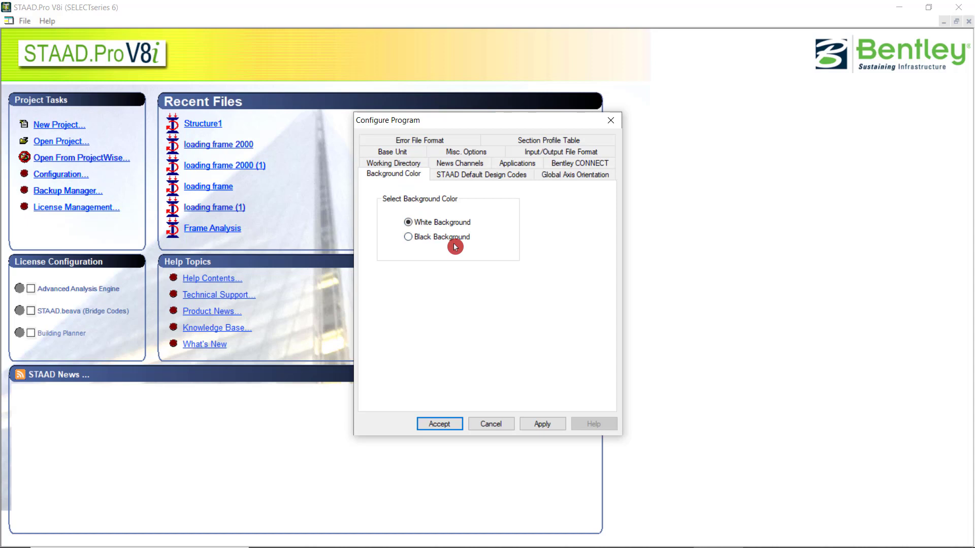
pyautogui.click(457, 178)
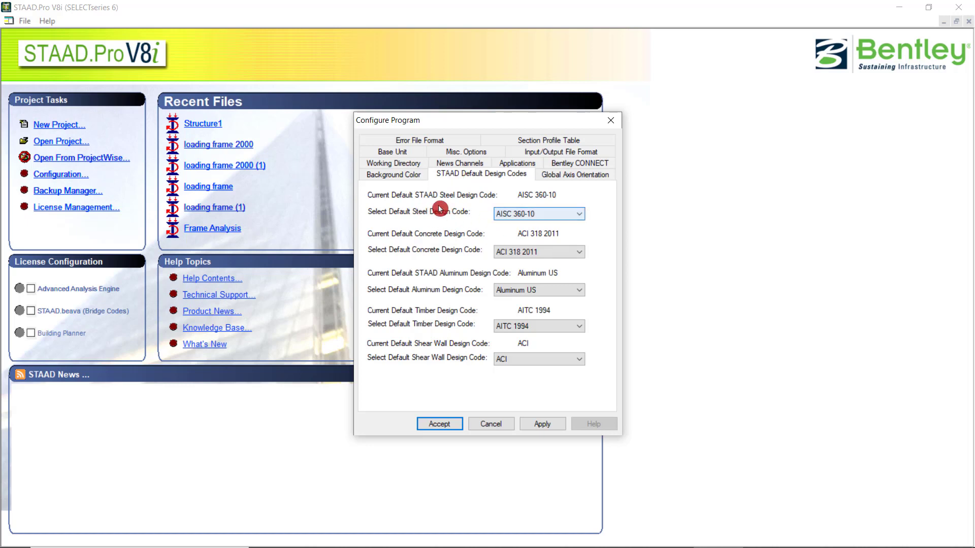
# Choose IS800 2007 LSD as default steel code and IS456 as default concrete code.
pyautogui.click(558, 219)
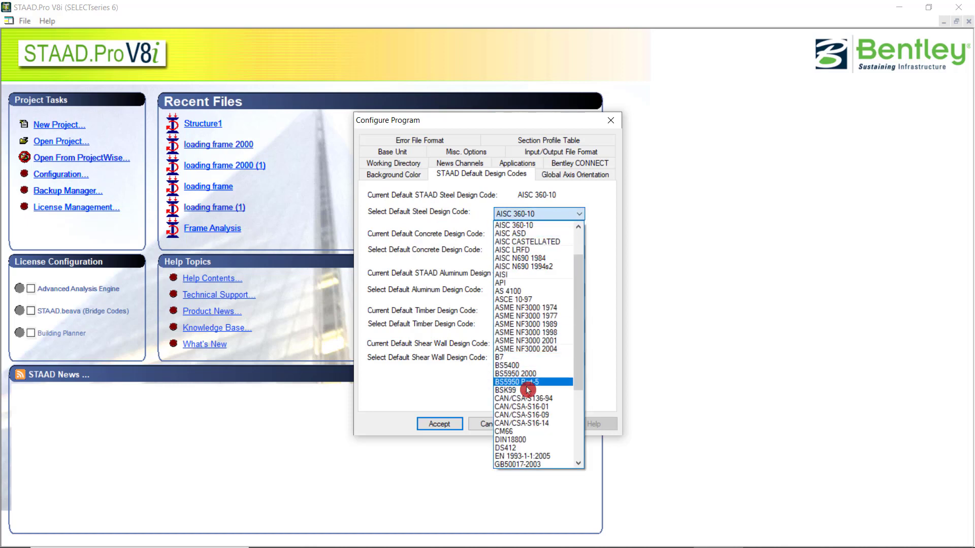
pyautogui.scroll(-2, 554, 376)
pyautogui.scroll(-1, 532, 403)
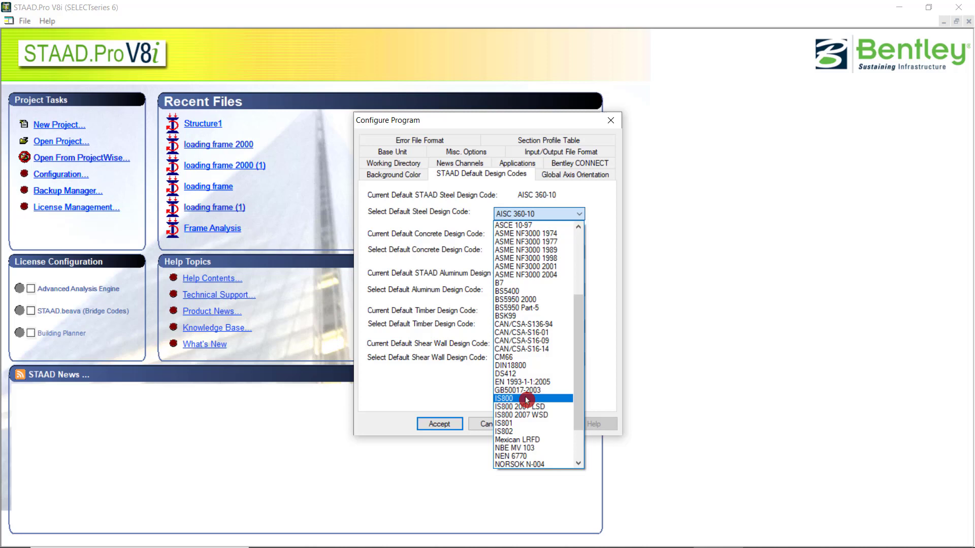
pyautogui.click(557, 407)
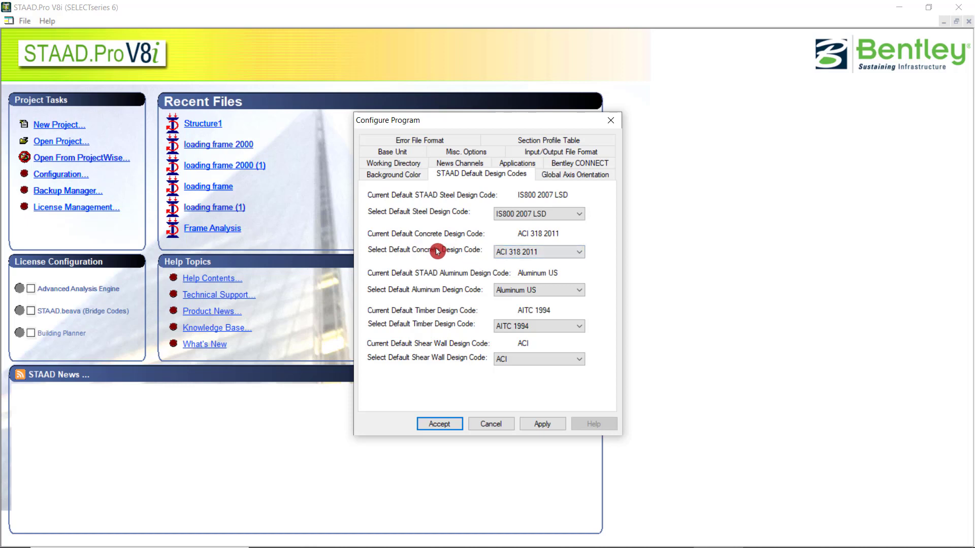
pyautogui.click(520, 252)
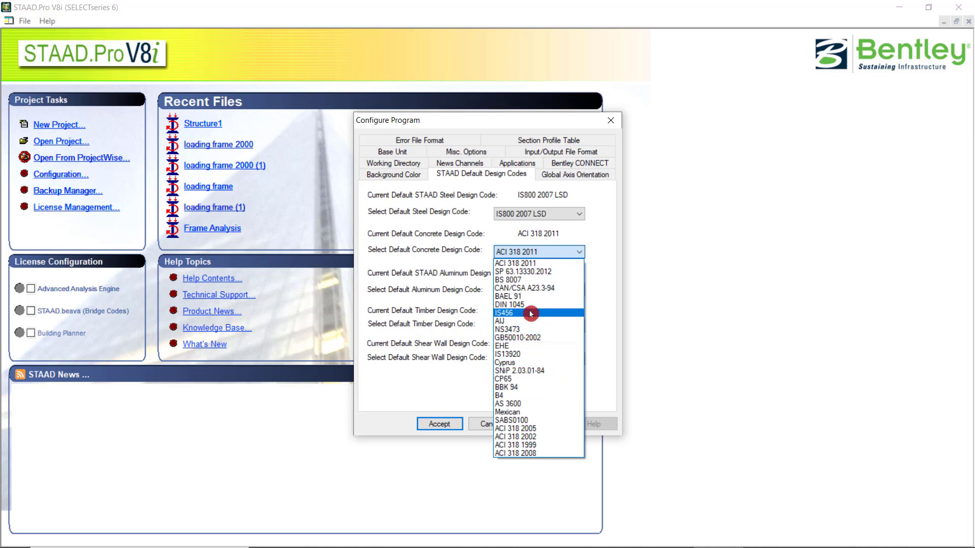
pyautogui.click(531, 314)
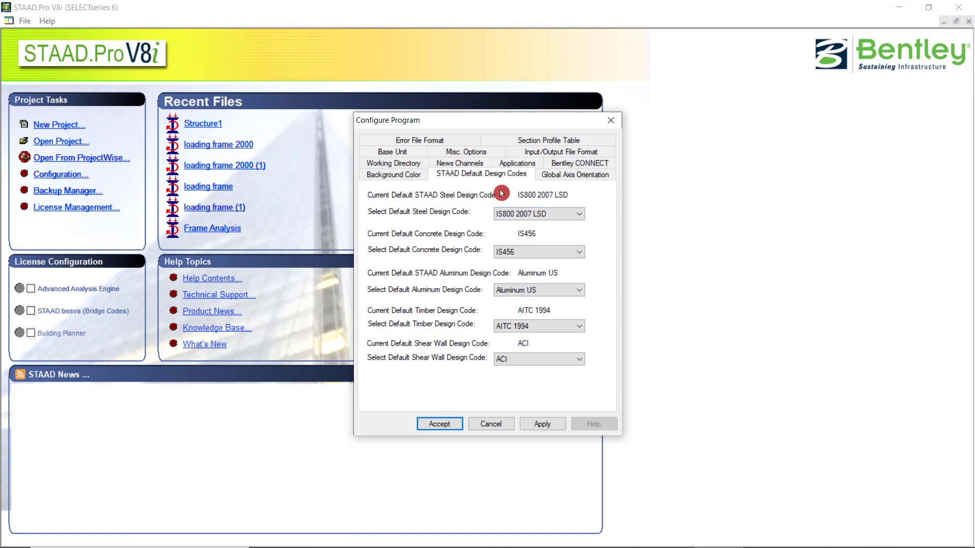
pyautogui.click(567, 176)
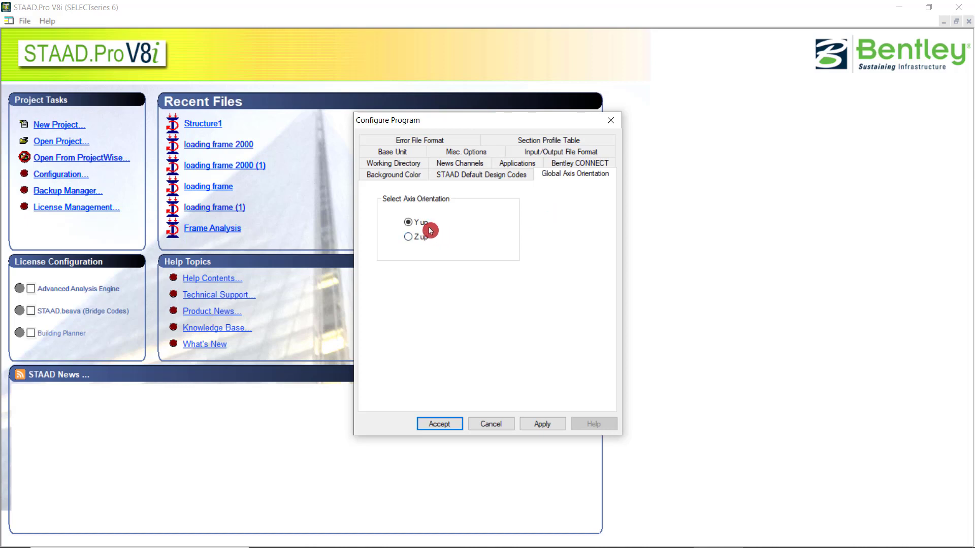
# Review Bentley CONNECT and Applications settings and keep Metric as the base unit.
pyautogui.click(566, 165)
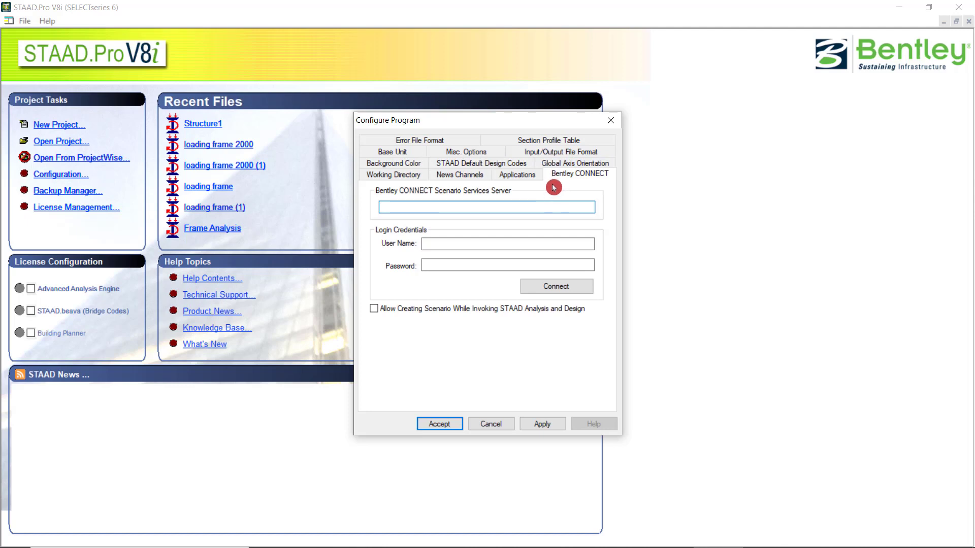
pyautogui.click(520, 181)
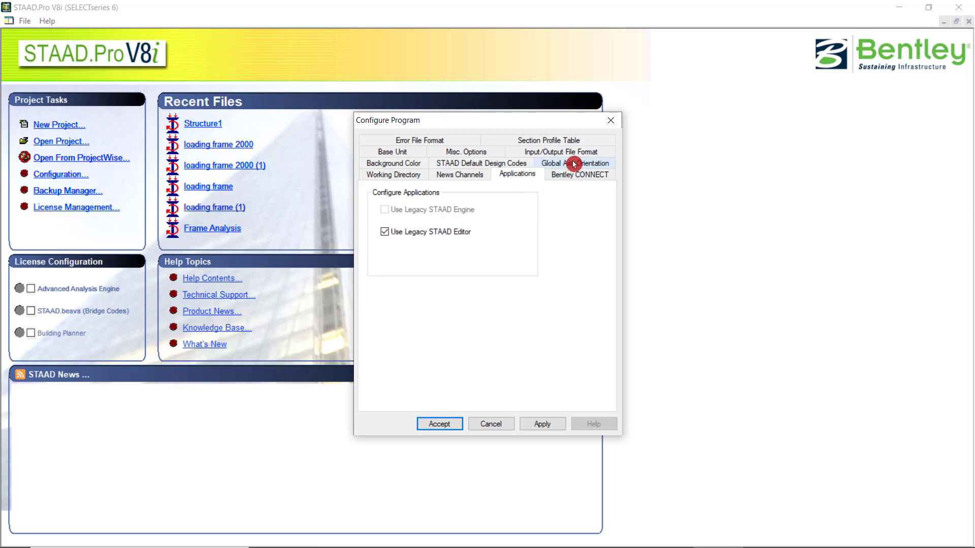
pyautogui.click(393, 152)
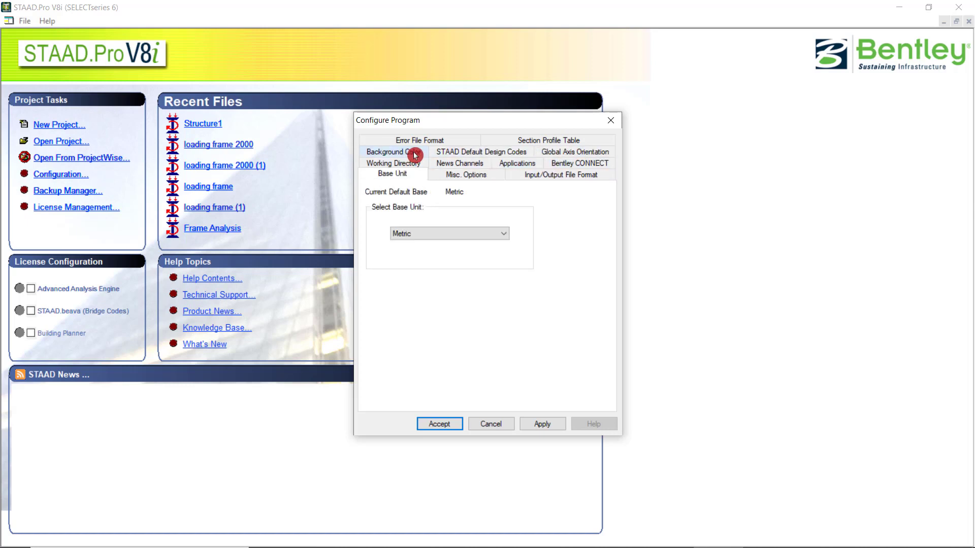
pyautogui.click(467, 235)
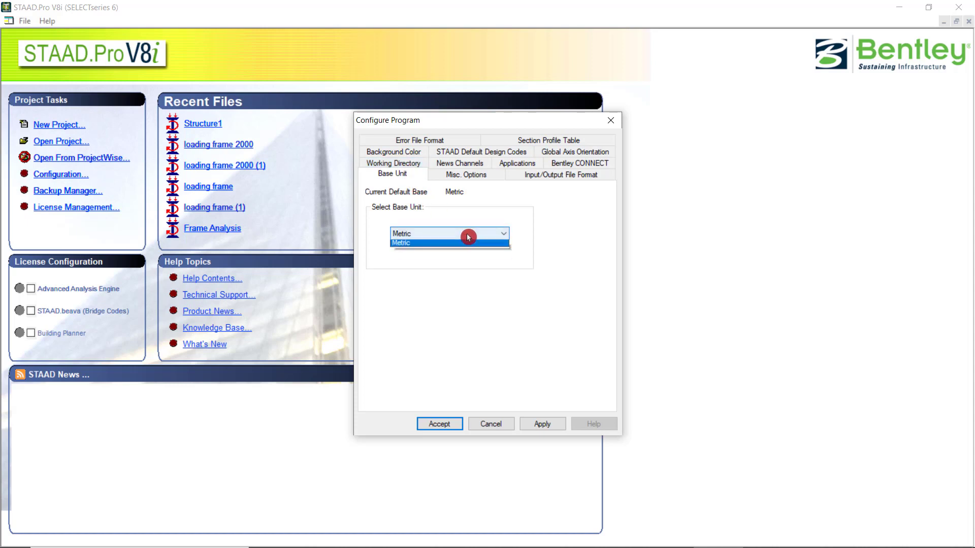
pyautogui.click(468, 236)
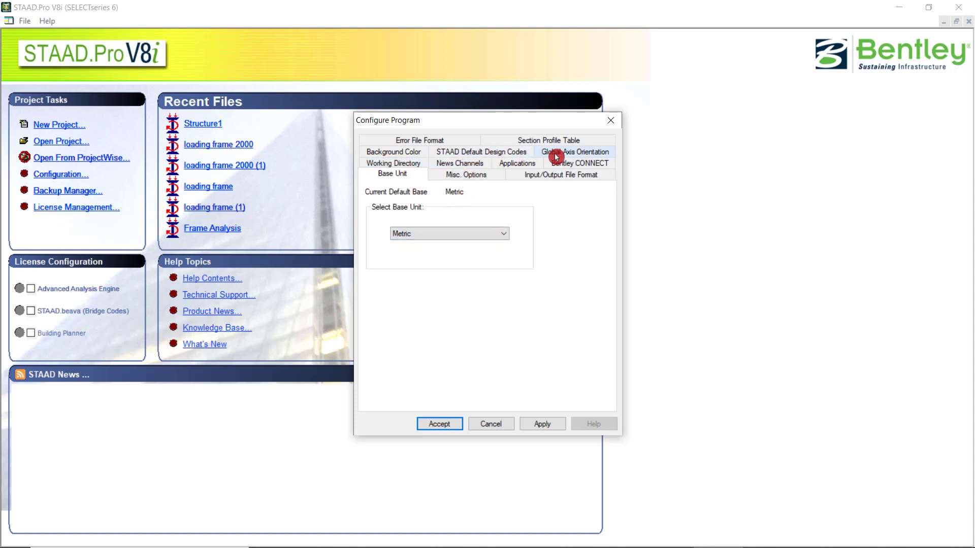
# Keep Indian as the default section profile table and close the configuration.
pyautogui.click(548, 140)
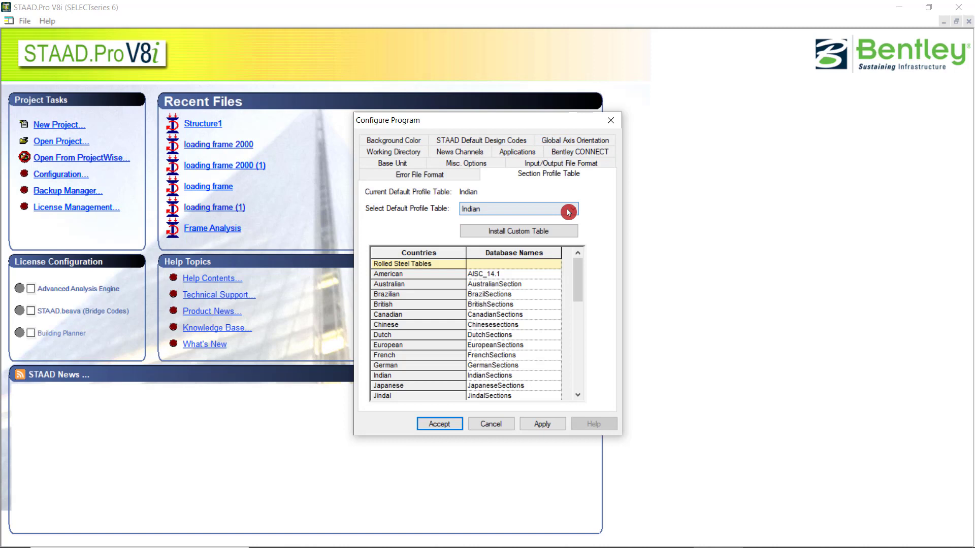
pyautogui.click(569, 210)
pyautogui.click(569, 211)
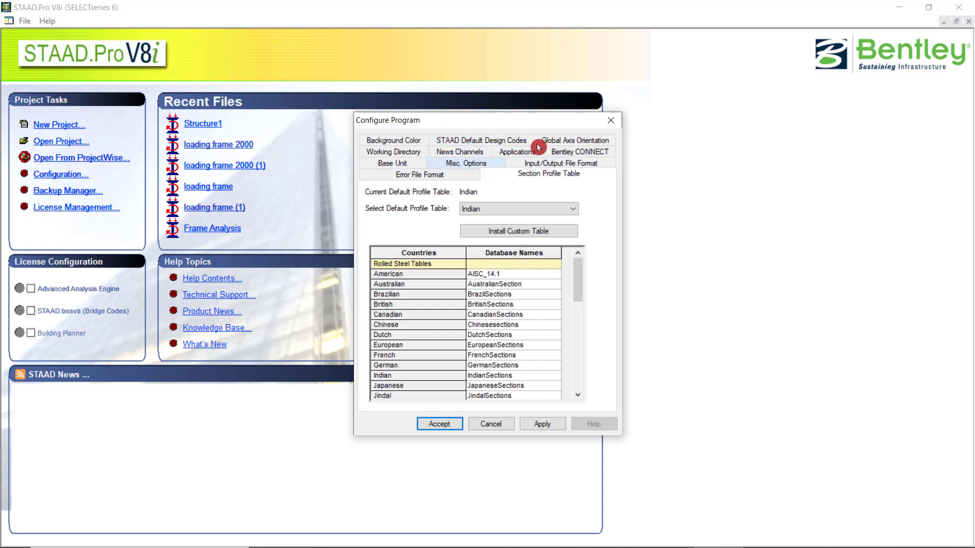
pyautogui.click(612, 123)
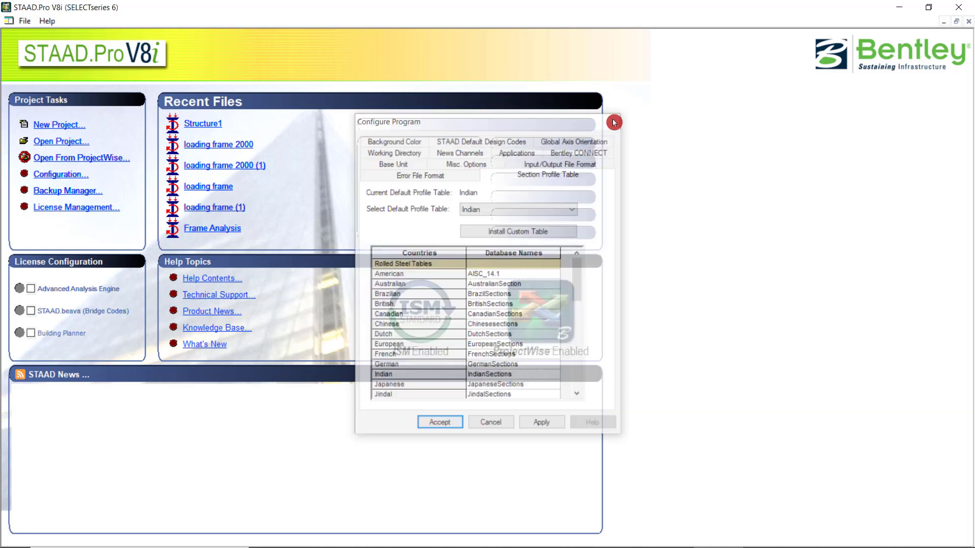
# Check the backup/auto-save and license management settings, dismissing the license message and tool.
pyautogui.click(73, 191)
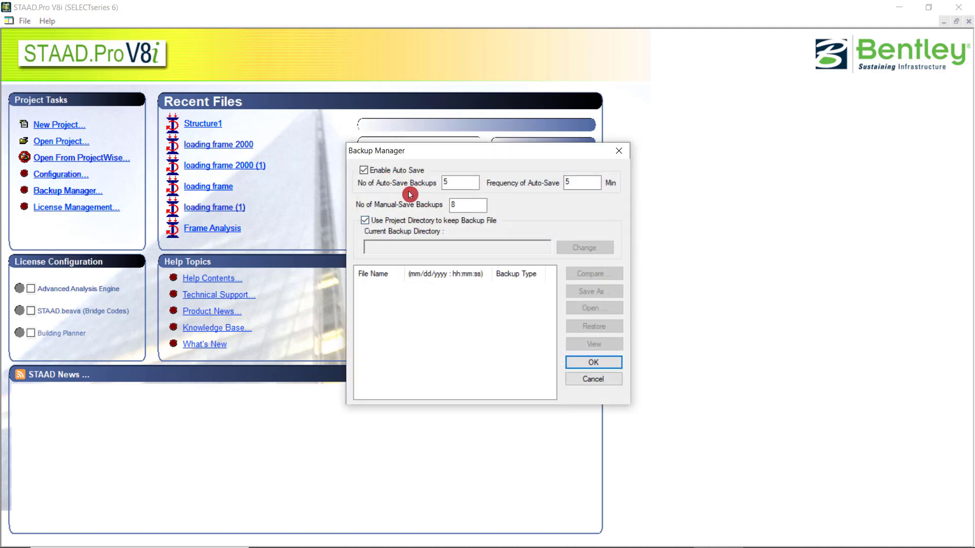
pyautogui.click(620, 152)
pyautogui.click(57, 212)
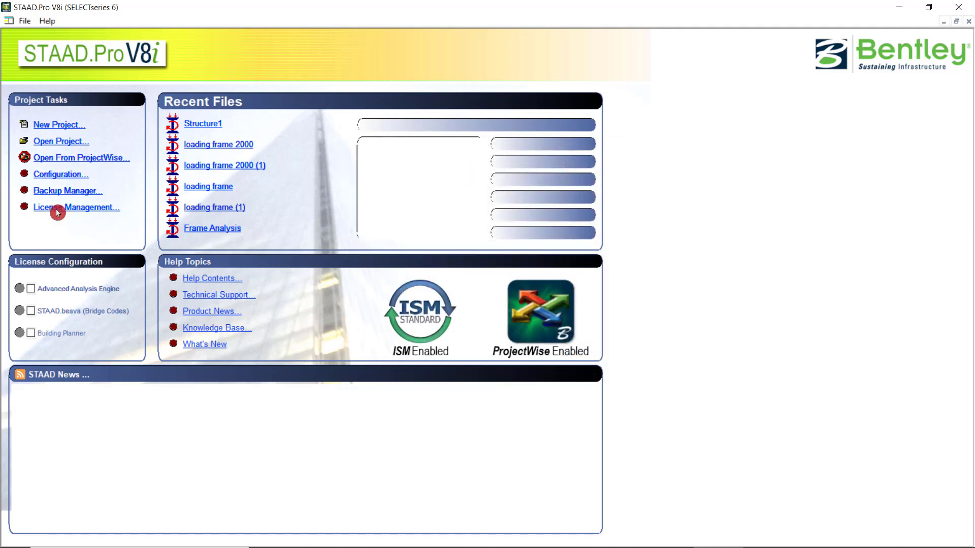
pyautogui.click(559, 305)
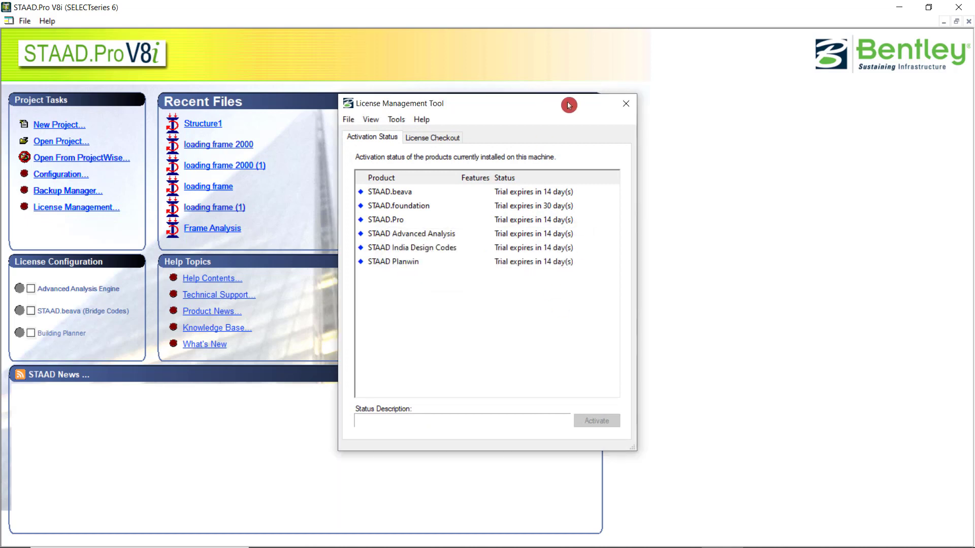
pyautogui.click(625, 104)
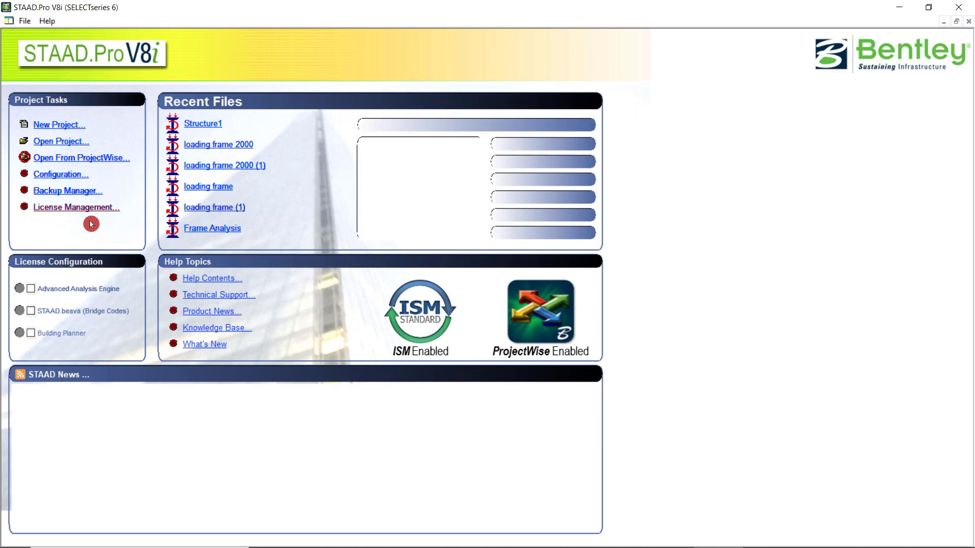
# Enable the Advanced Analysis Engine license option, toggling STAAD.beava on and back off.
pyautogui.click(31, 290)
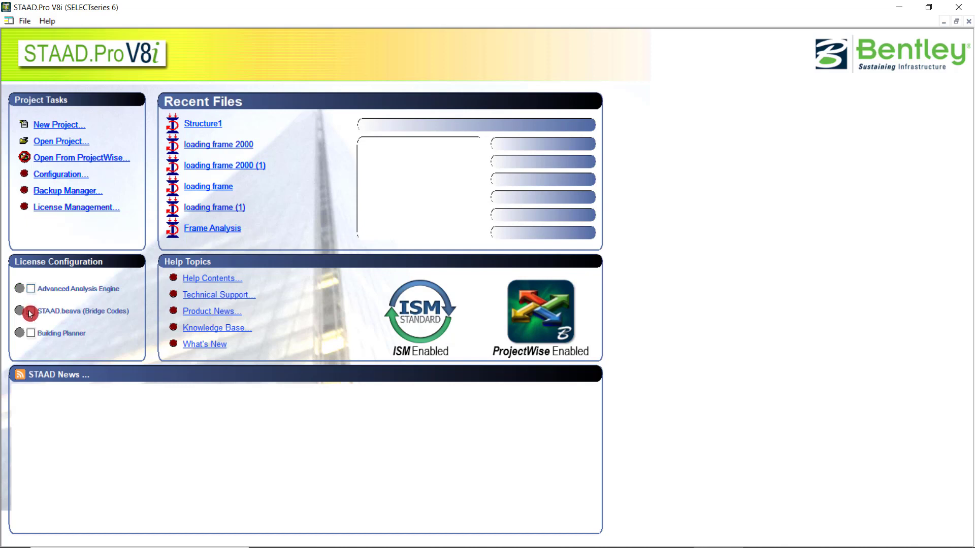
pyautogui.click(30, 311)
pyautogui.click(30, 313)
pyautogui.click(30, 337)
pyautogui.click(203, 269)
pyautogui.moveTo(751, 546)
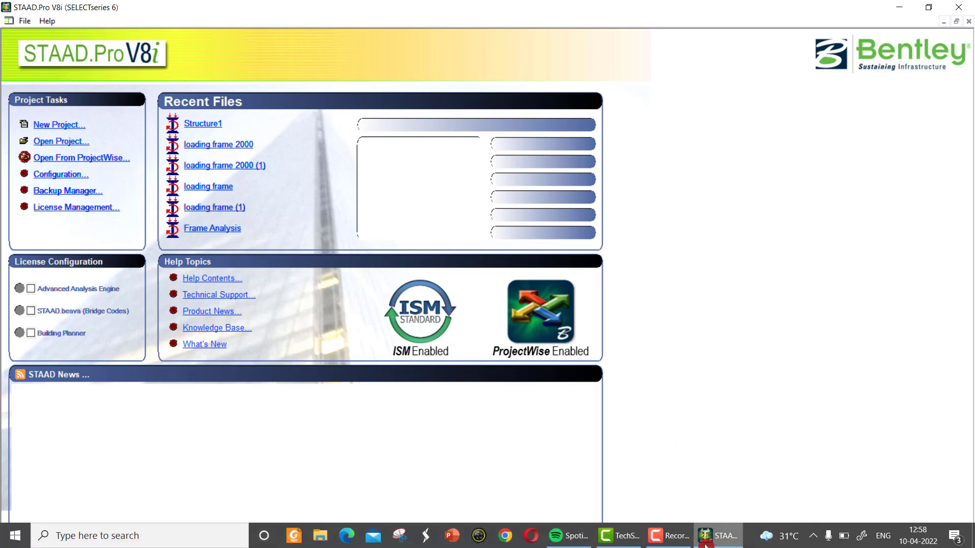
pyautogui.click(666, 538)
pyautogui.click(666, 538)
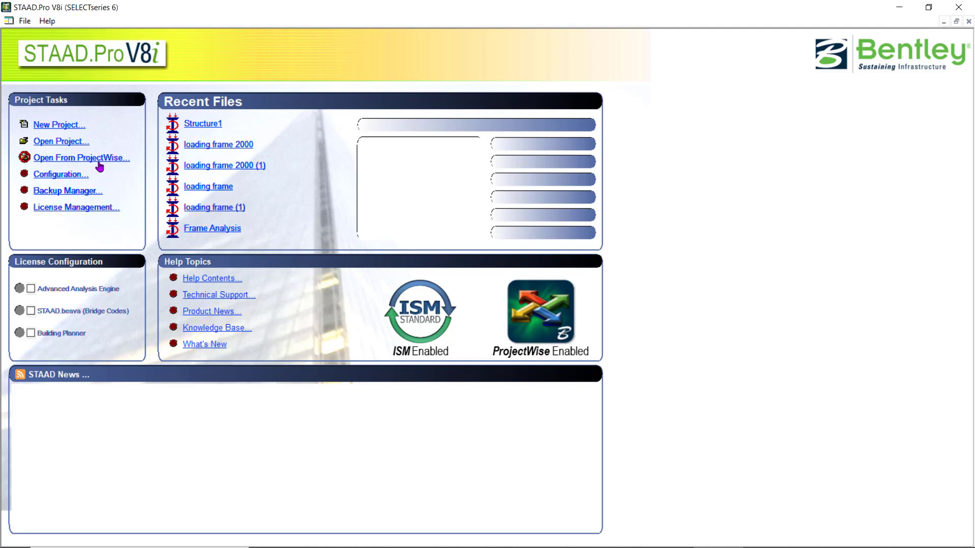
# Start a new project and highlight the Structure1 file name and its save location.
pyautogui.click(59, 125)
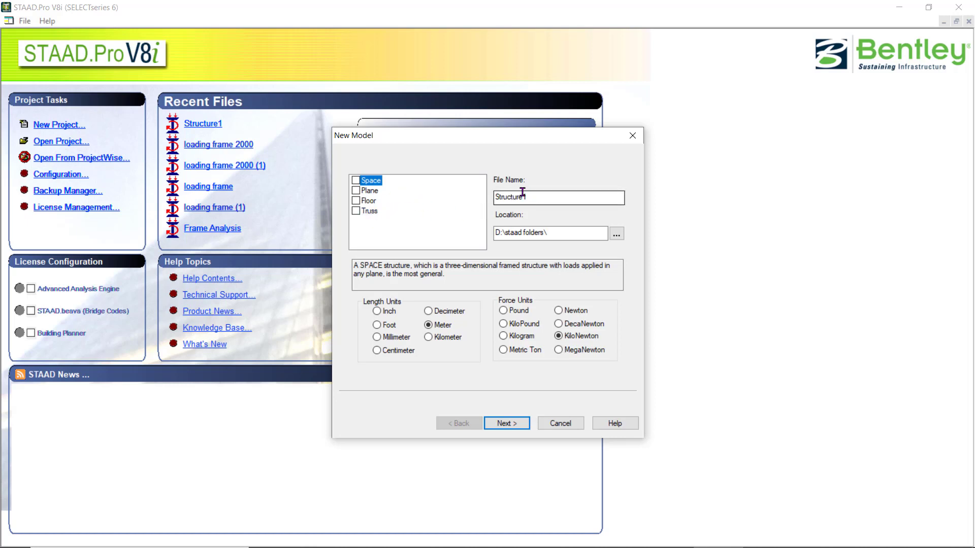
pyautogui.doubleClick(537, 197)
pyautogui.moveTo(545, 233); pyautogui.dragTo(482, 233)
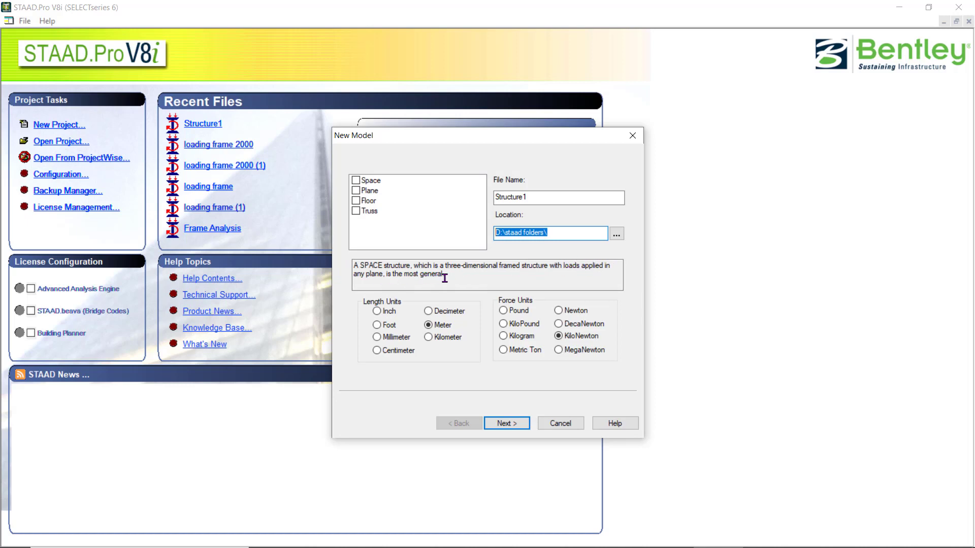
# Preview Plane, Floor and Truss types, then keep Space with Meter and KiloNewton units.
pyautogui.click(374, 192)
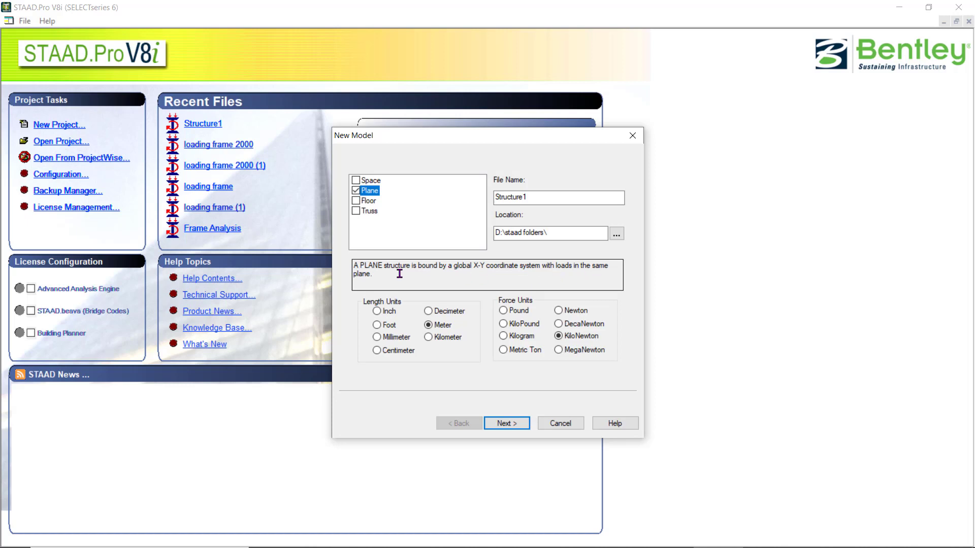
pyautogui.click(367, 201)
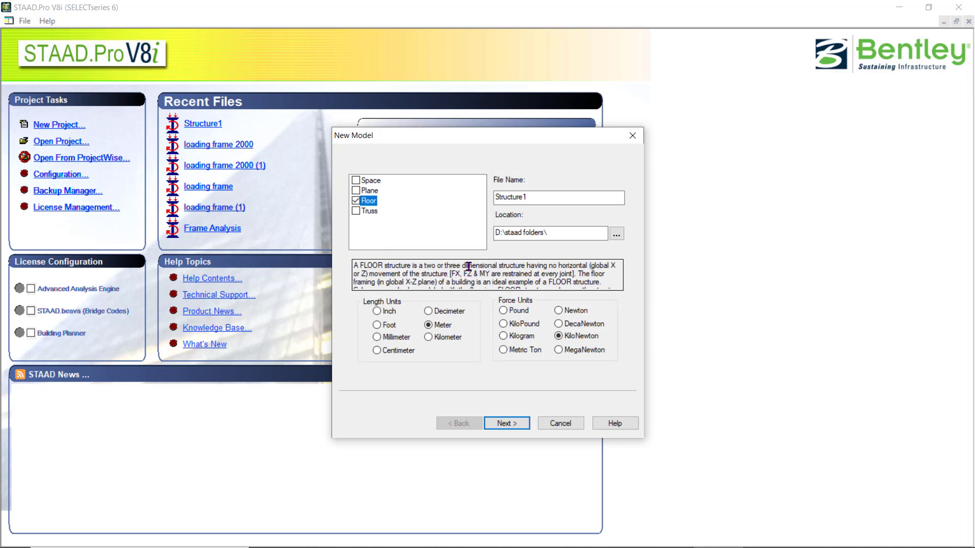
pyautogui.click(369, 211)
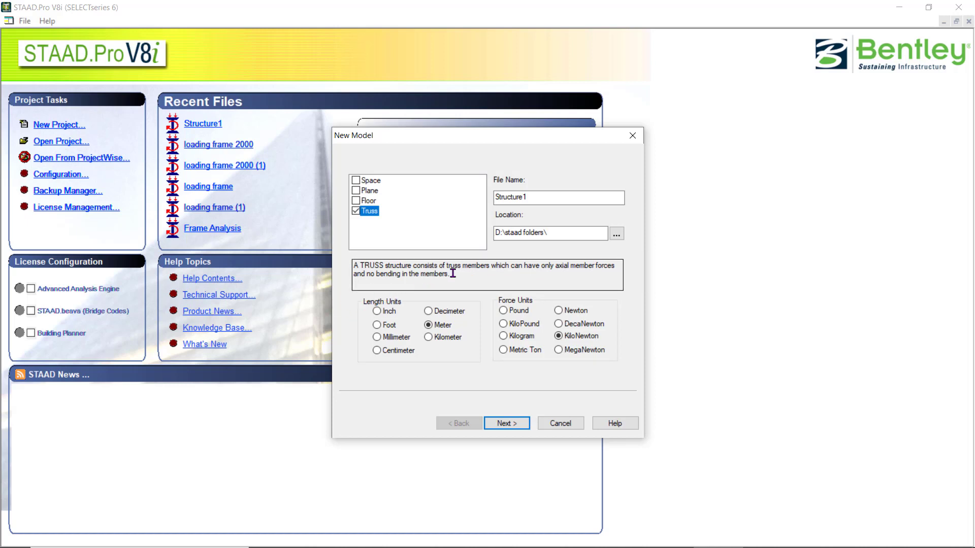
pyautogui.moveTo(453, 273); pyautogui.dragTo(369, 275)
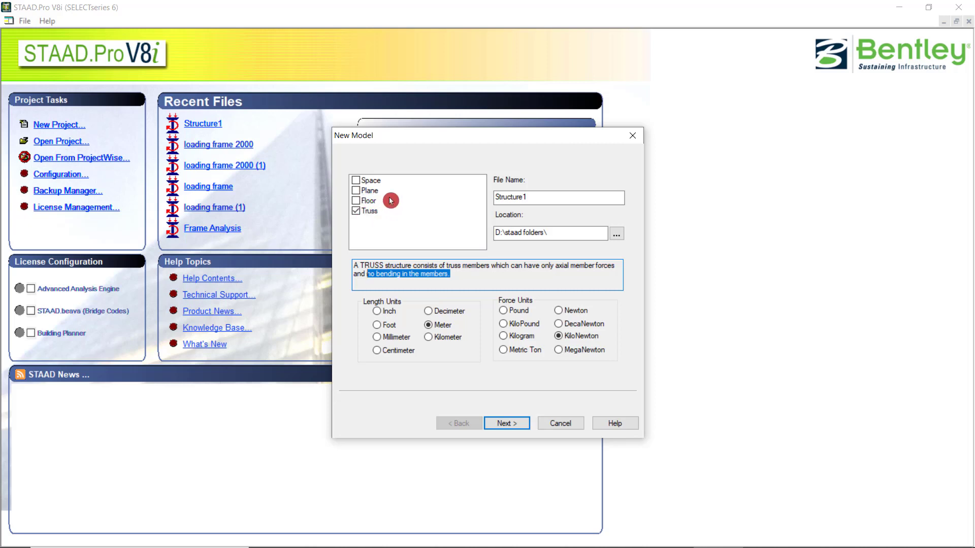
pyautogui.click(366, 181)
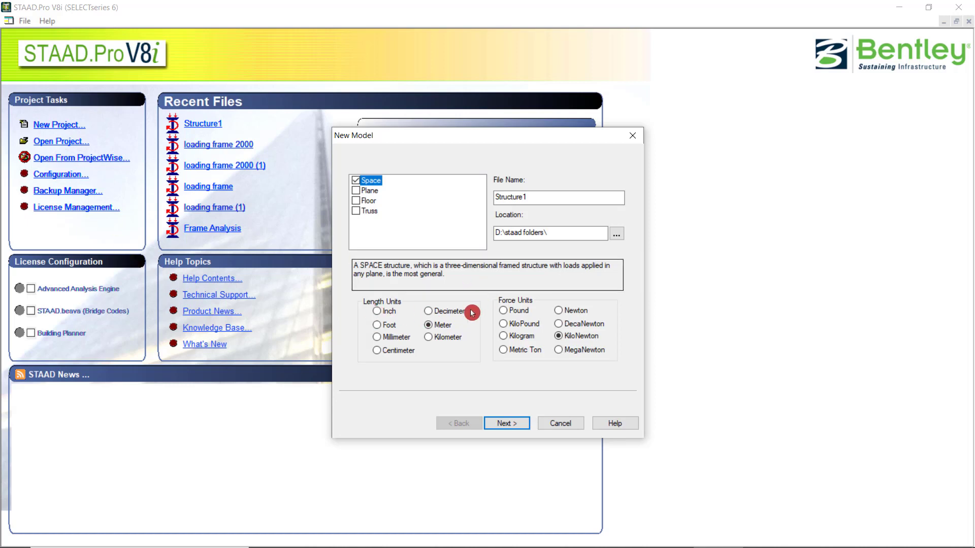
pyautogui.click(429, 311)
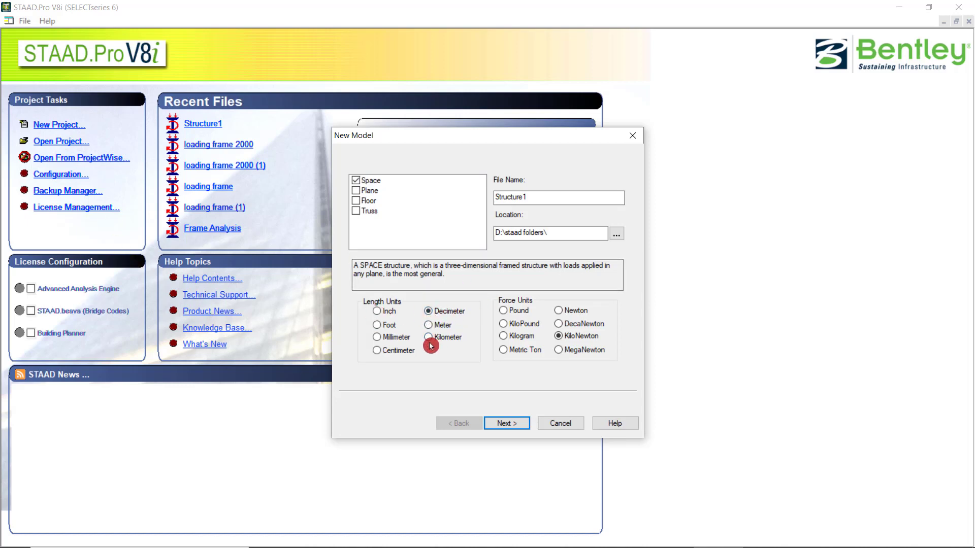
pyautogui.click(429, 325)
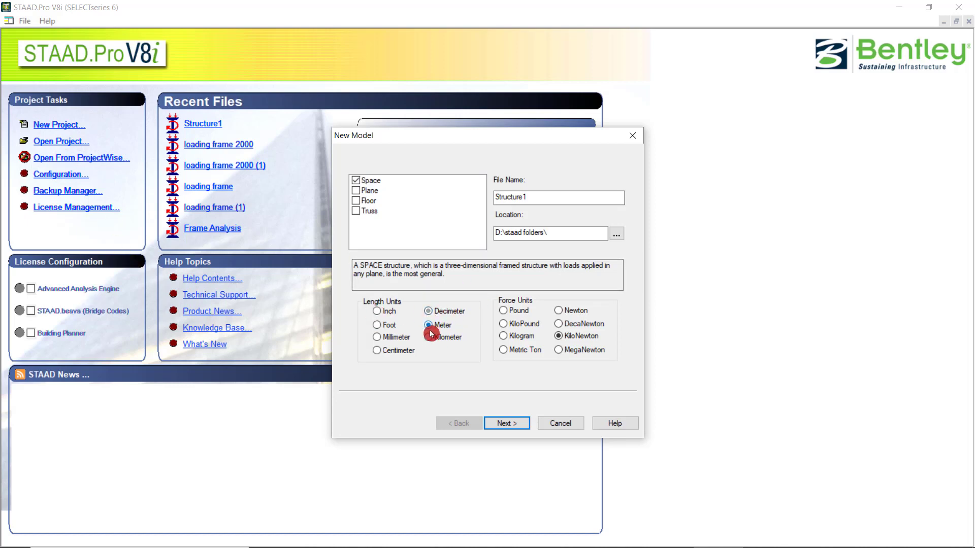
# Confirm overwriting Structure1, then try Add Plate before returning to Add Beam.
pyautogui.click(510, 424)
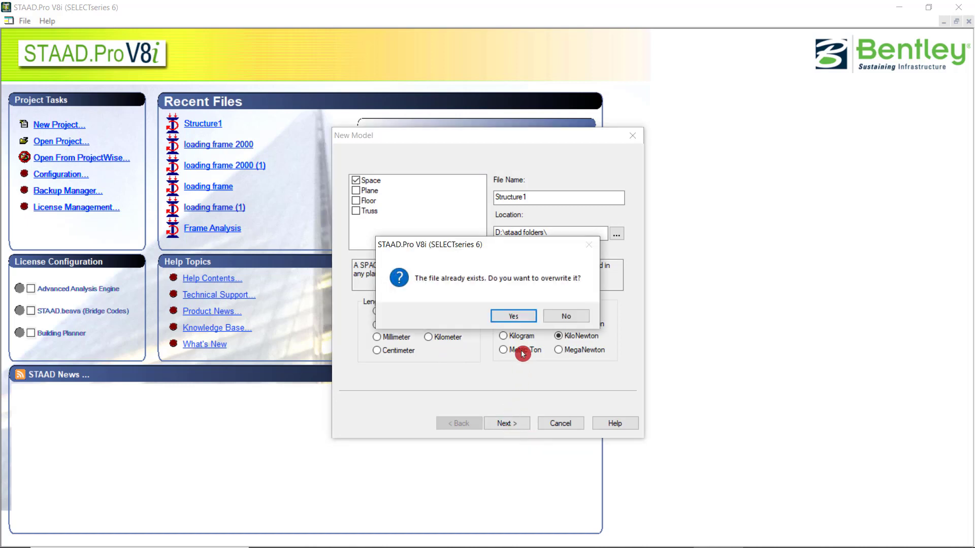
pyautogui.click(513, 316)
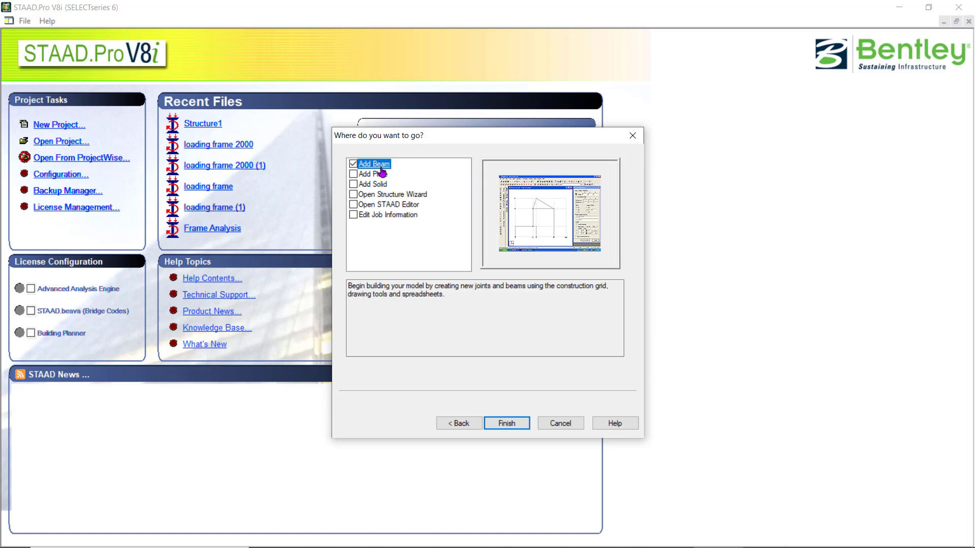
pyautogui.click(383, 173)
pyautogui.click(354, 173)
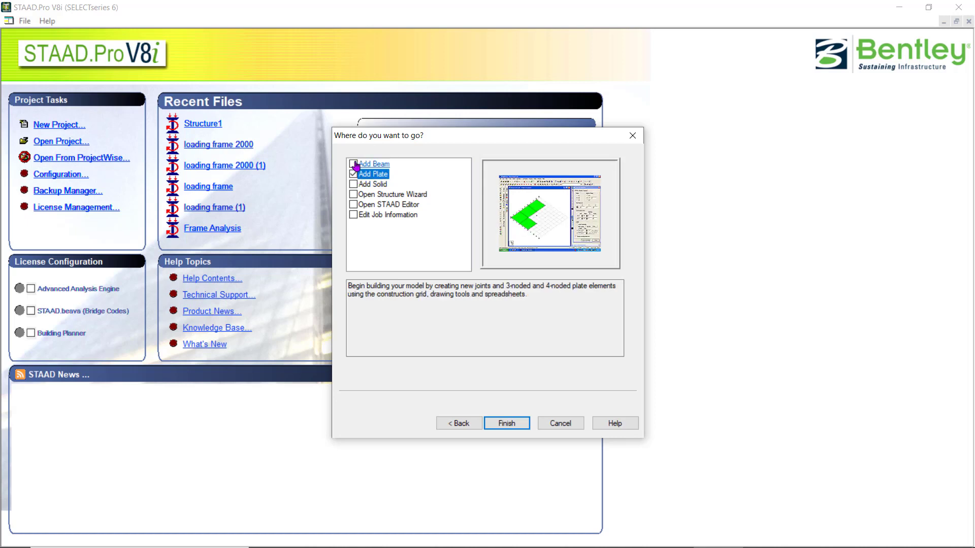
pyautogui.click(353, 164)
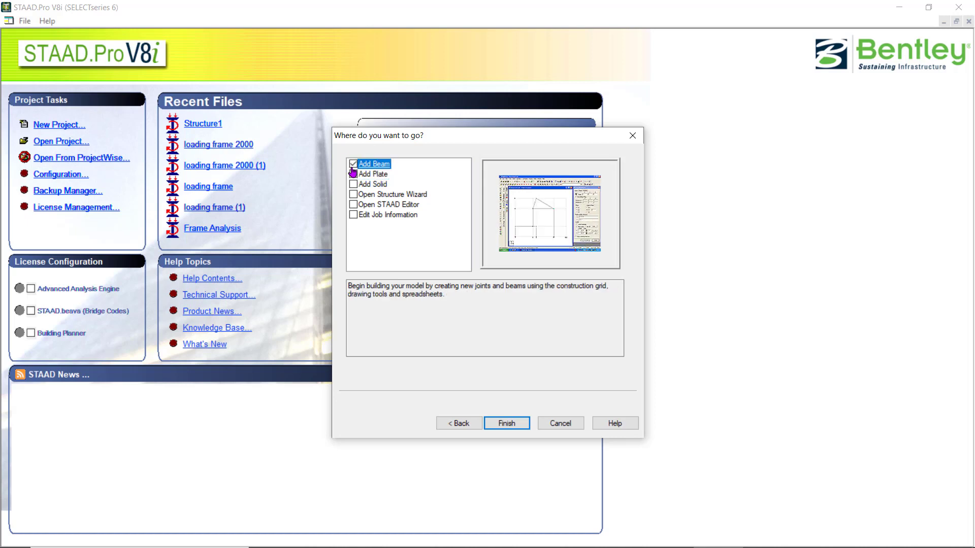
# Choose Open STAAD Editor as the wizard's next destination.
pyautogui.click(391, 175)
pyautogui.click(403, 265)
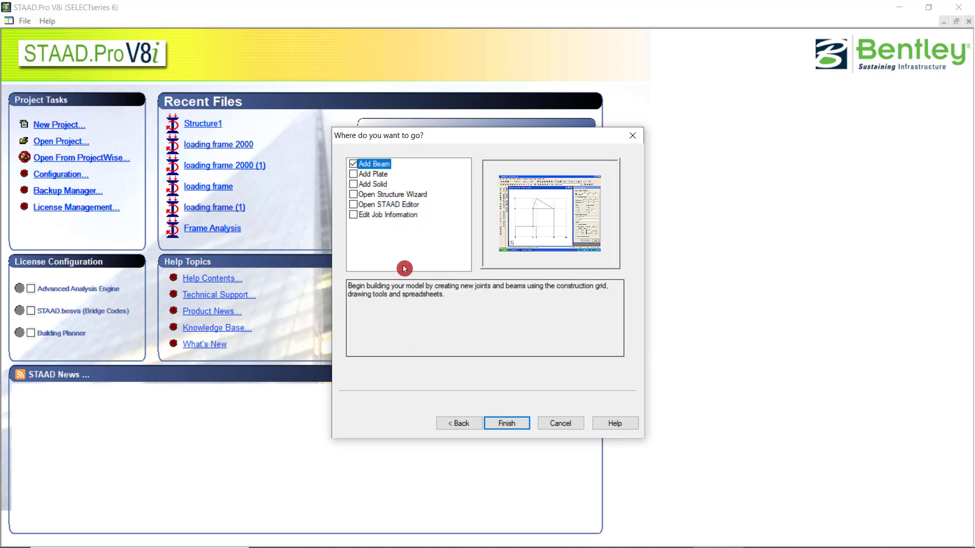
pyautogui.click(398, 206)
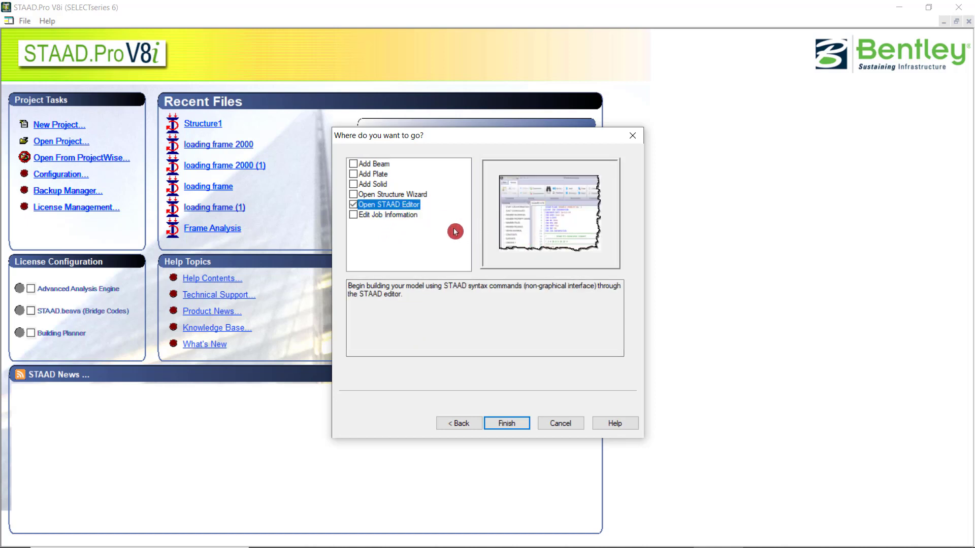
# Finish the wizard, change SPACE to PLANE in the STAAD Editor, and close it without saving.
pyautogui.click(506, 423)
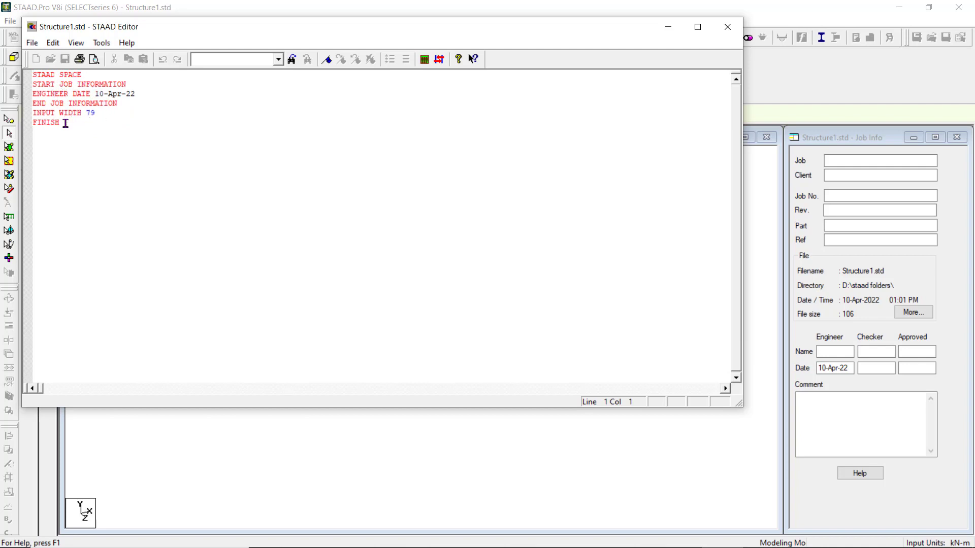
pyautogui.moveTo(93, 75); pyautogui.dragTo(57, 75)
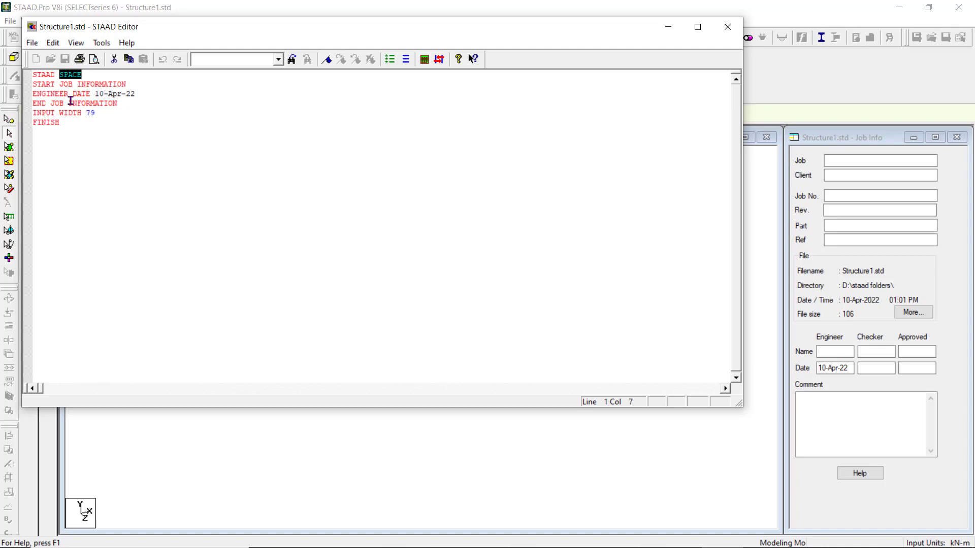
pyautogui.click(63, 124)
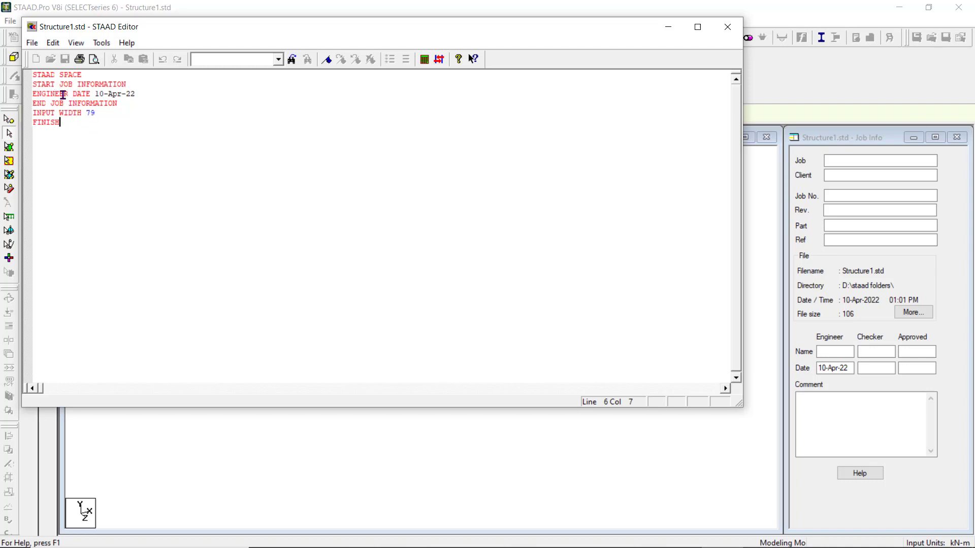
pyautogui.moveTo(85, 75); pyautogui.dragTo(59, 75)
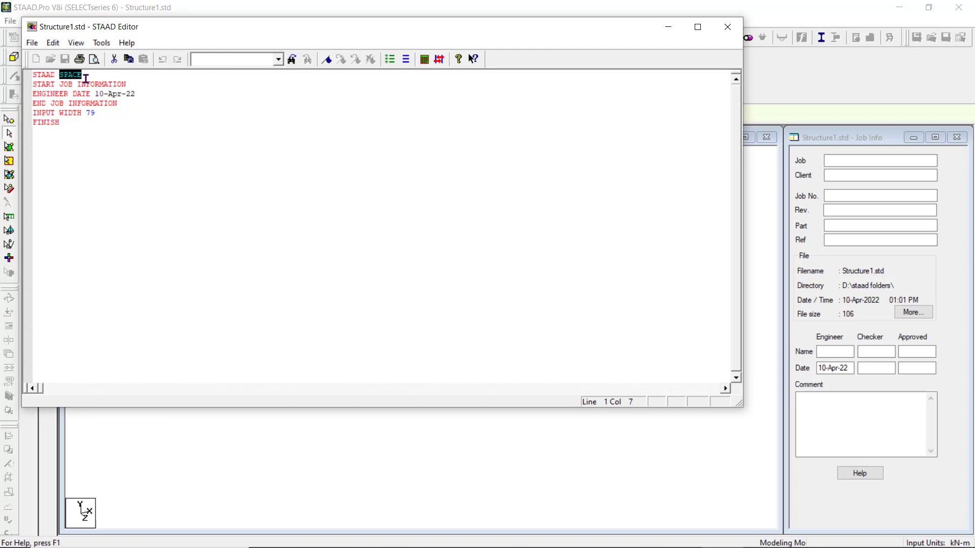
pyautogui.write('p')
pyautogui.press('capslock')
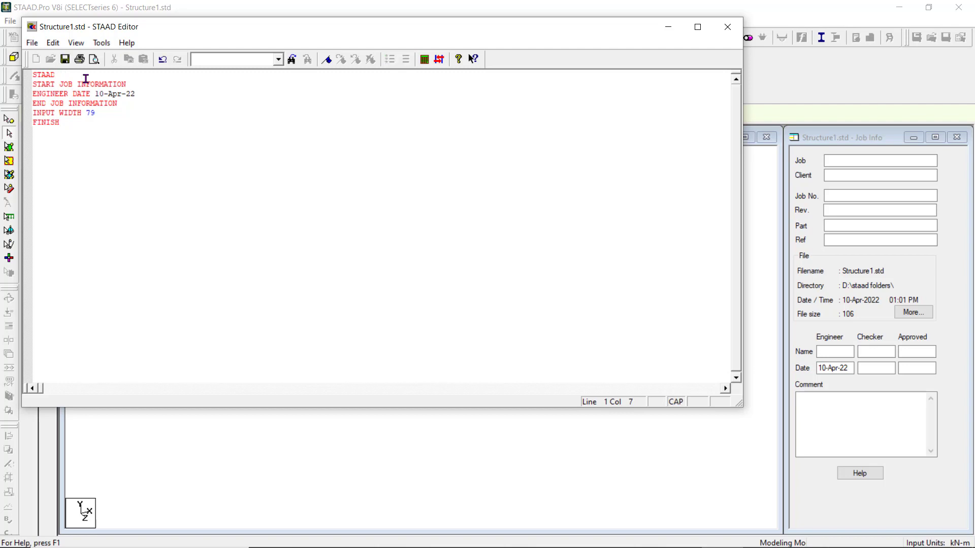
pyautogui.write('LANE')
pyautogui.click(728, 26)
pyautogui.click(384, 247)
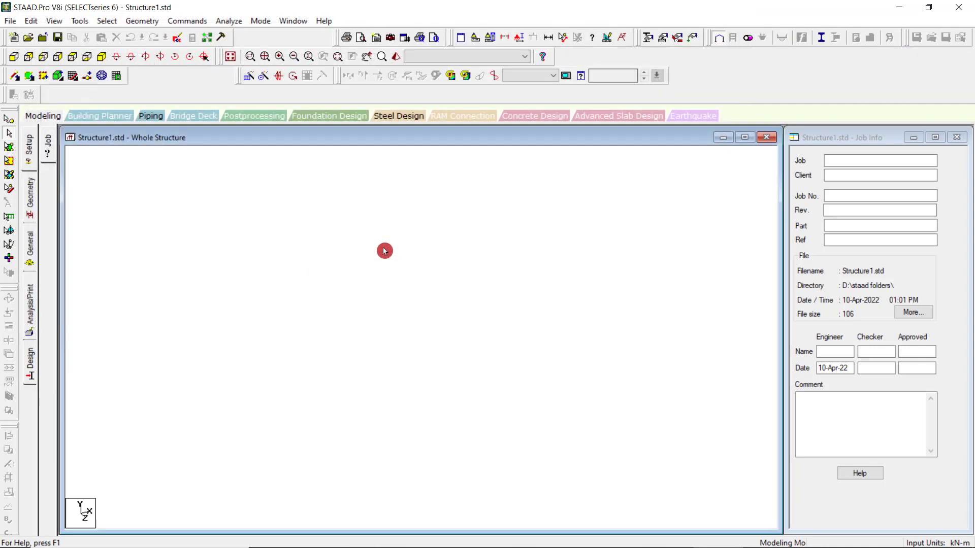
# Close STAAD.Pro discarding changes and relaunch it by searching 'STAAD'.
pyautogui.click(964, 6)
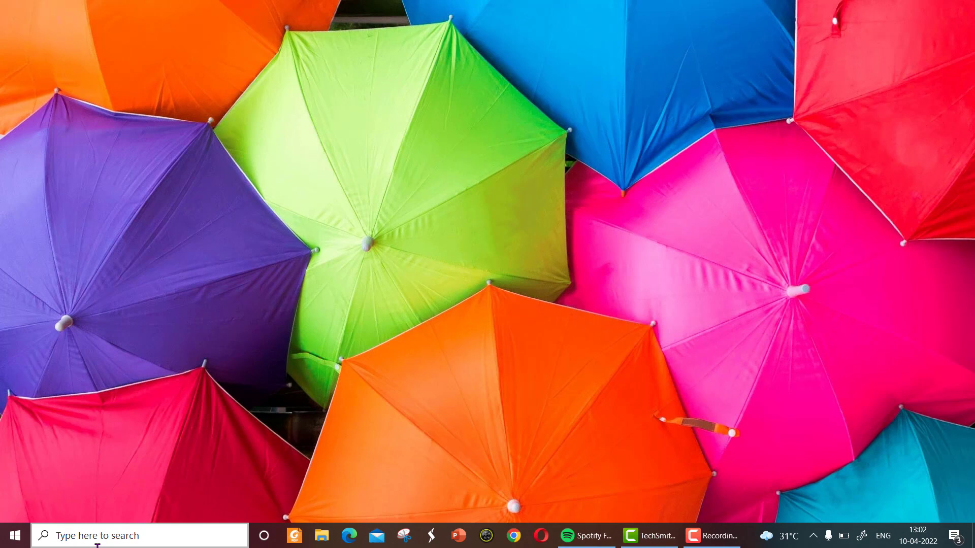
pyautogui.click(100, 544)
pyautogui.write('STAAD')
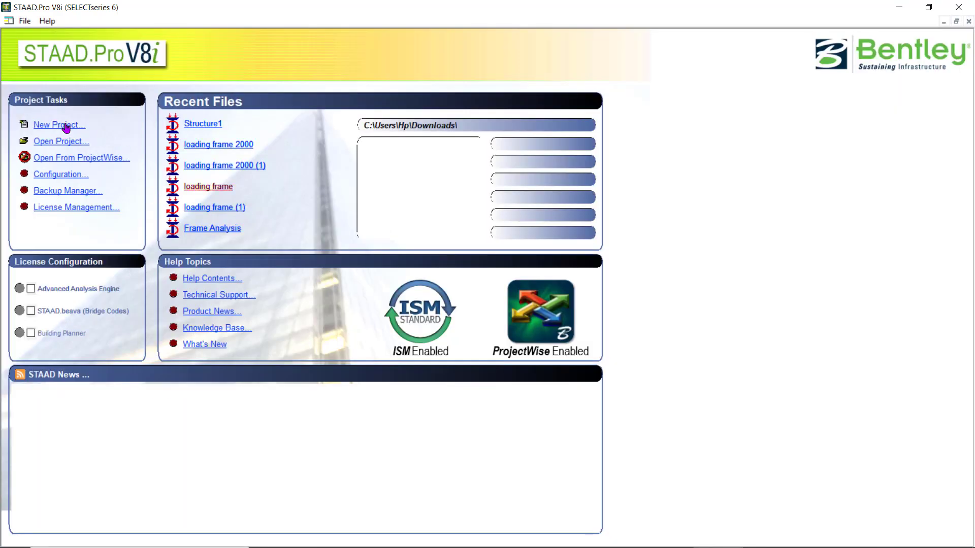
# Create a new Space model Structure1, overwrite the old file, and go to the Structure Wizard.
pyautogui.click(76, 125)
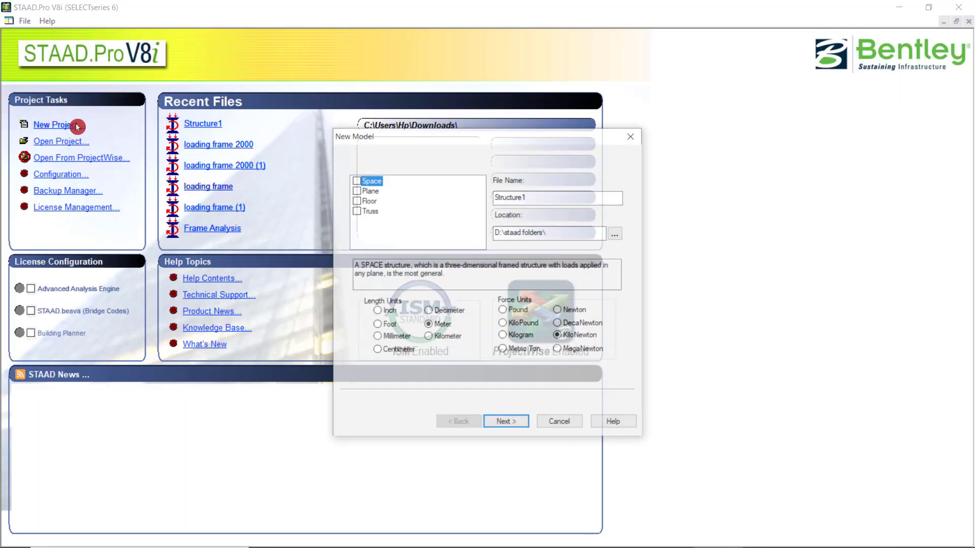
pyautogui.click(356, 181)
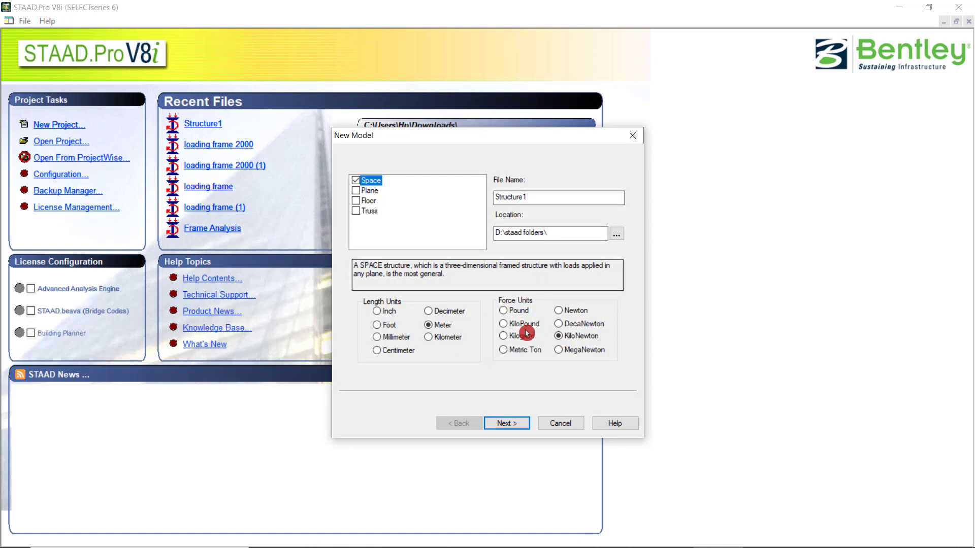
pyautogui.click(511, 424)
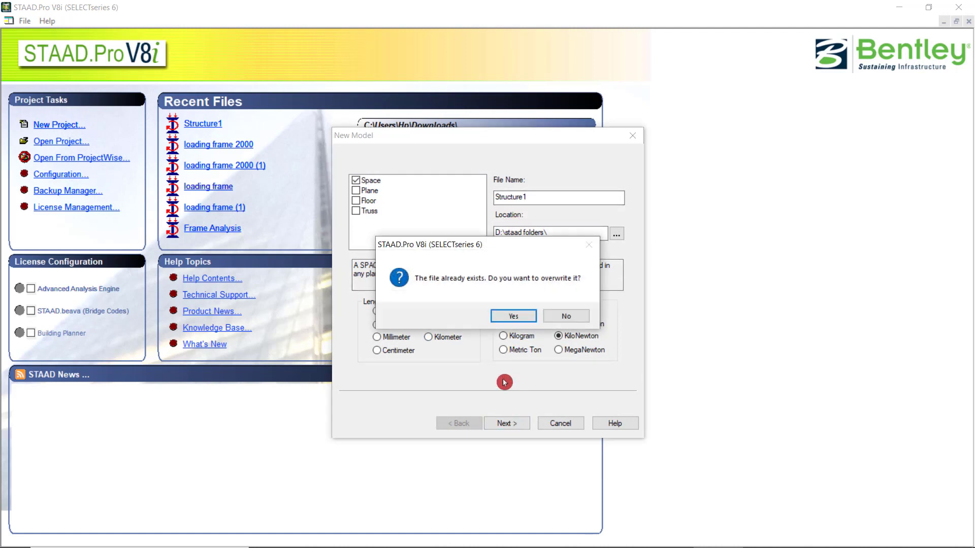
pyautogui.click(514, 317)
pyautogui.click(402, 195)
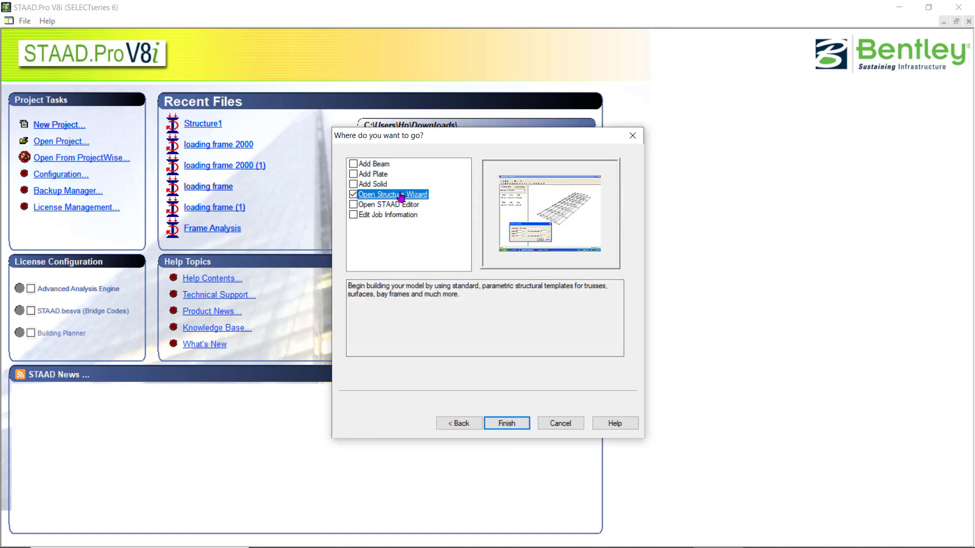
pyautogui.click(504, 423)
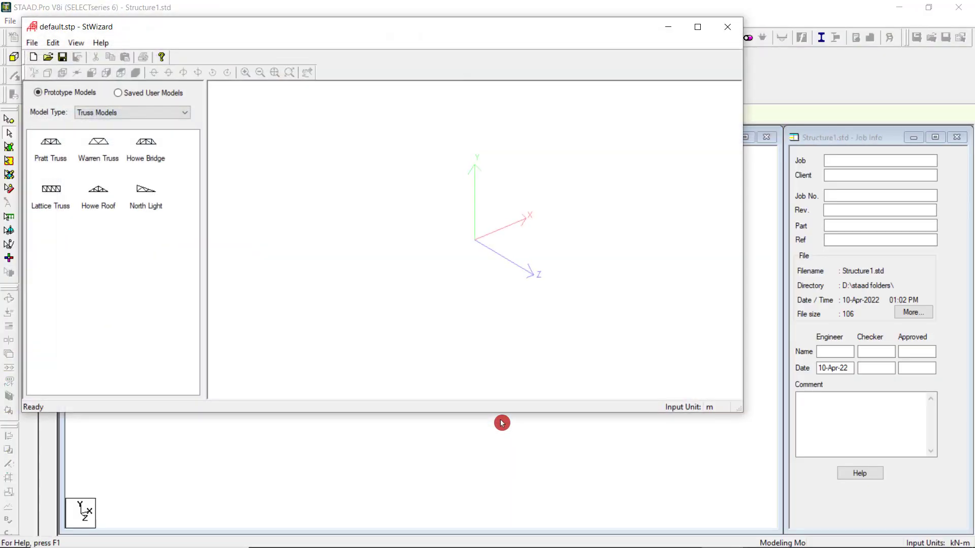
# Maximize StWizard and browse the Pratt, Warren and Howe Roof truss templates.
pyautogui.click(697, 27)
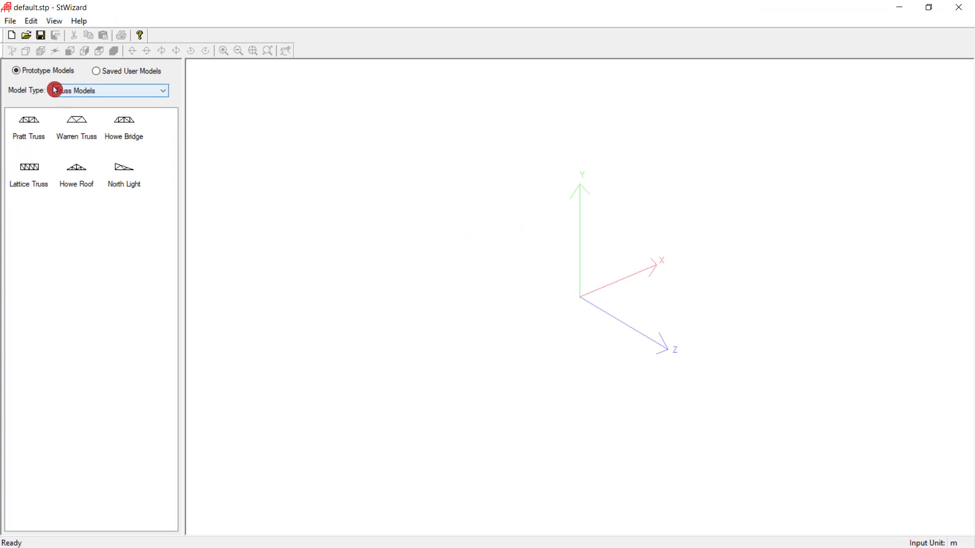
pyautogui.click(81, 95)
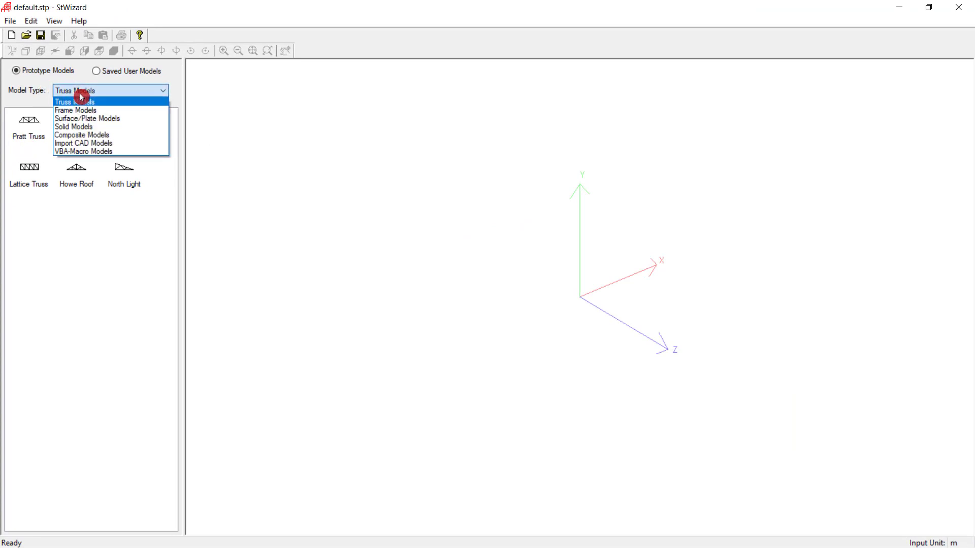
pyautogui.click(108, 104)
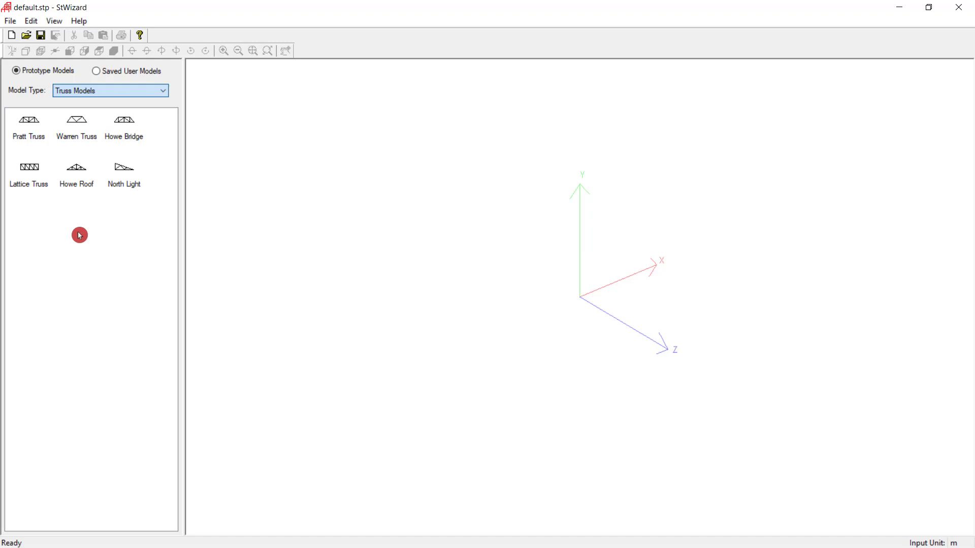
pyautogui.click(23, 140)
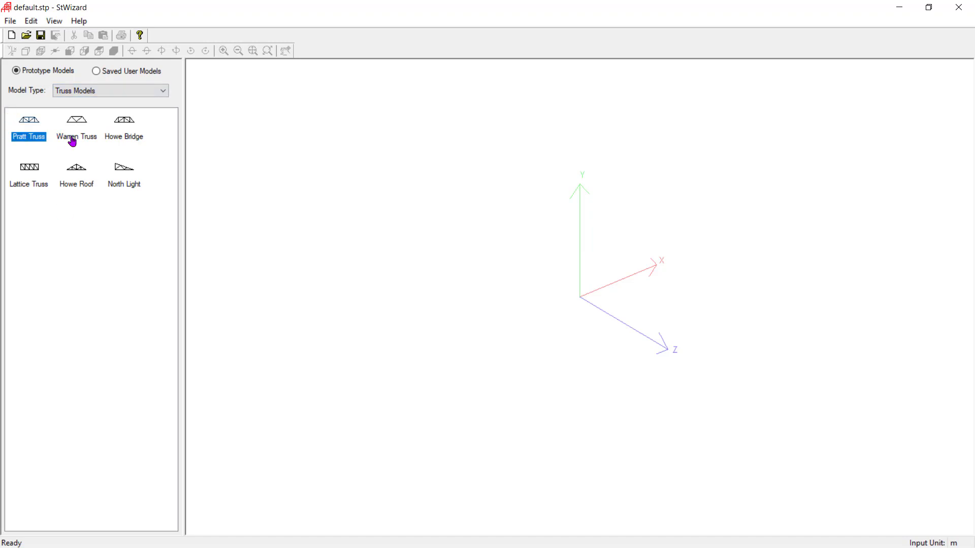
pyautogui.click(76, 139)
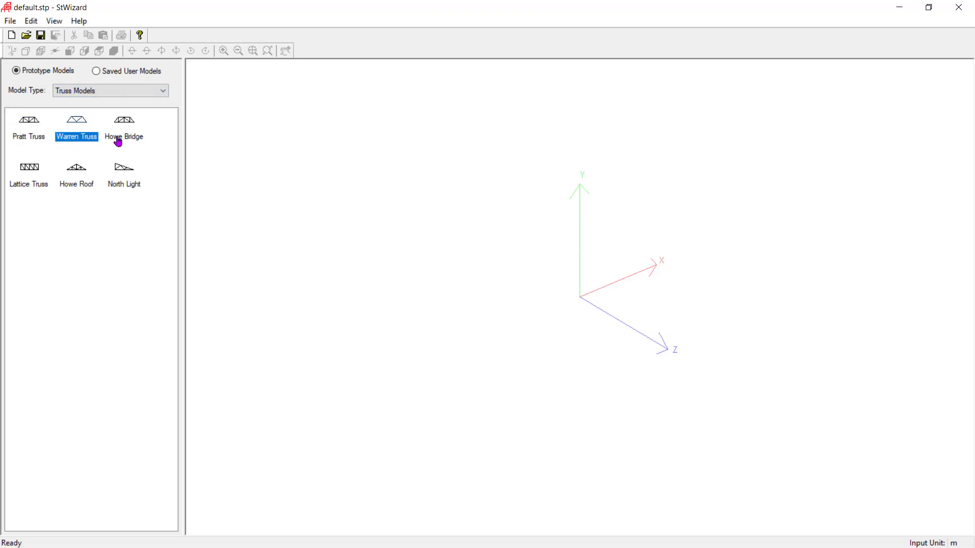
pyautogui.click(77, 188)
# Browse the Bay, Grid, Reverse Cylindrical, Cylindrical Frame and Continuous Beam frame templates.
pyautogui.click(122, 95)
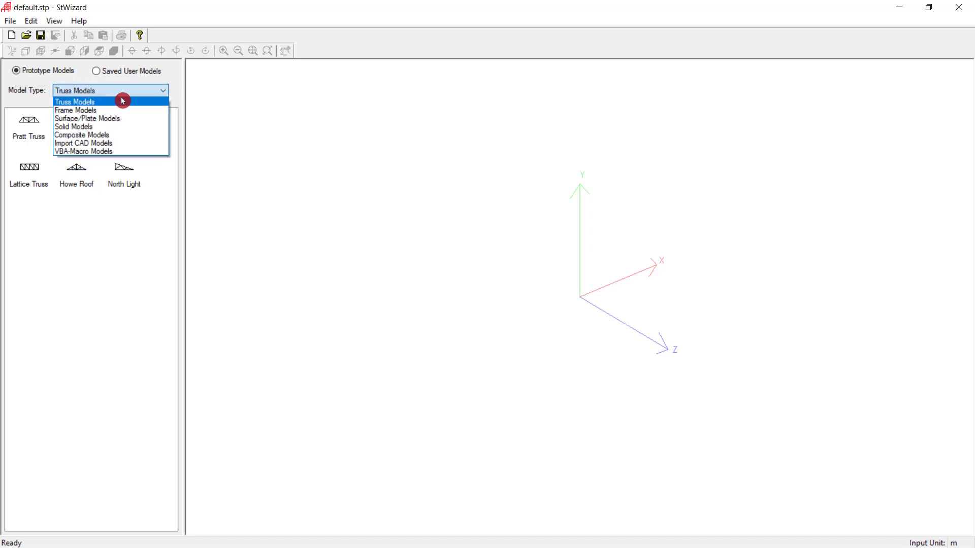
pyautogui.click(120, 108)
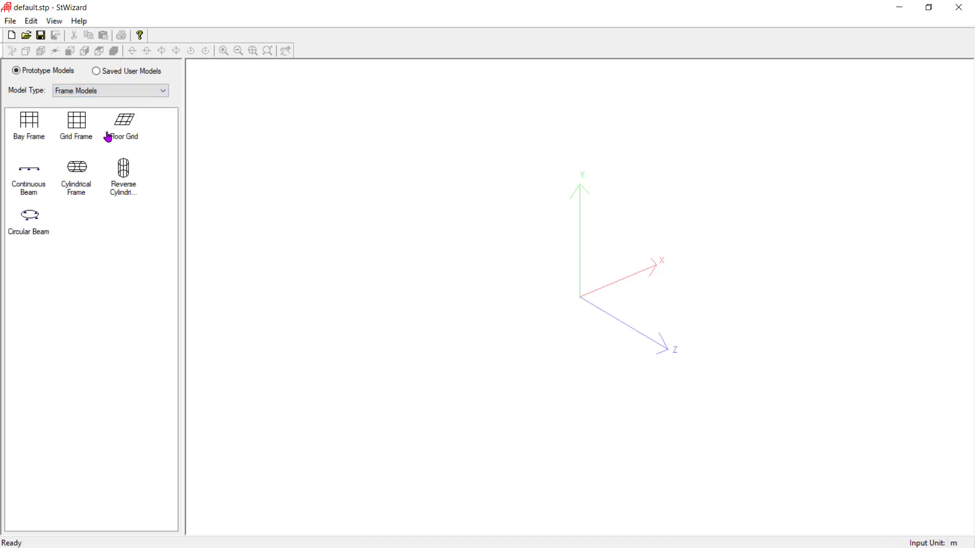
pyautogui.click(23, 136)
pyautogui.click(78, 140)
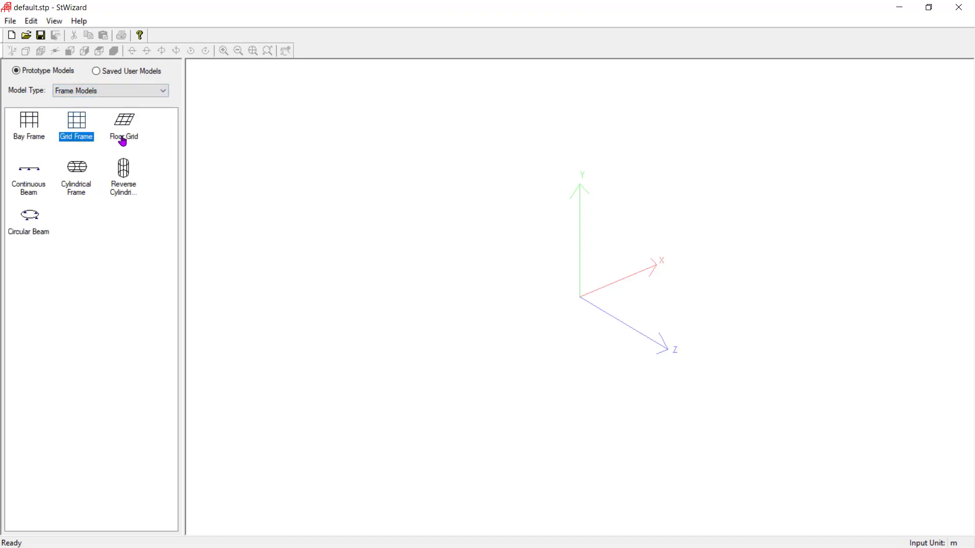
pyautogui.click(127, 201)
pyautogui.click(82, 192)
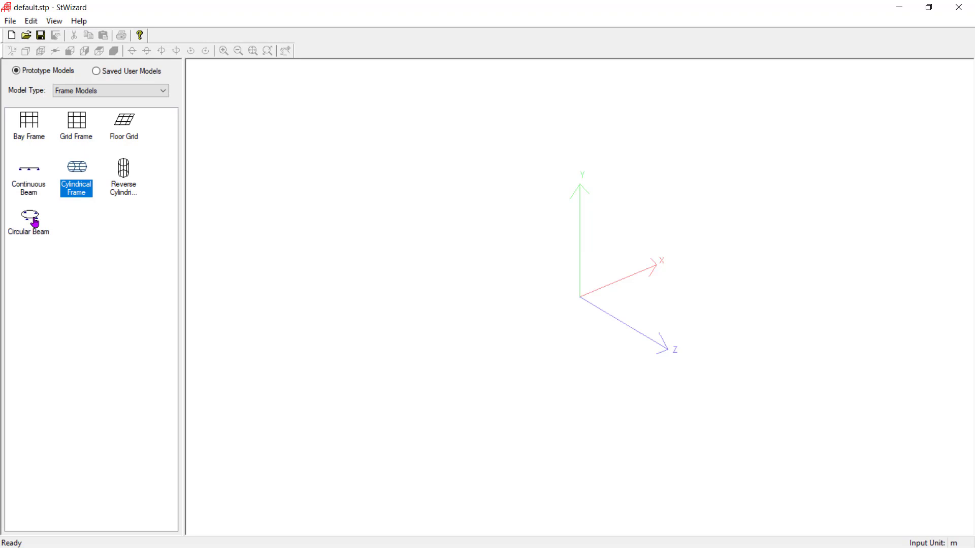
pyautogui.click(28, 179)
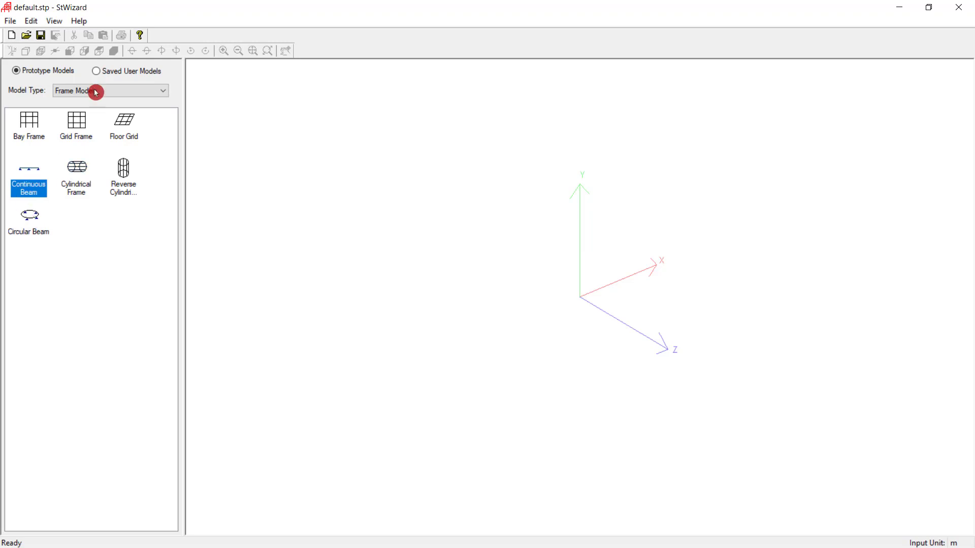
# Browse the Quad, Polygonal and Circular Plate, Spherical, Cylindrical and Hyperbolic Paraboloid Shell surface templates.
pyautogui.click(125, 90)
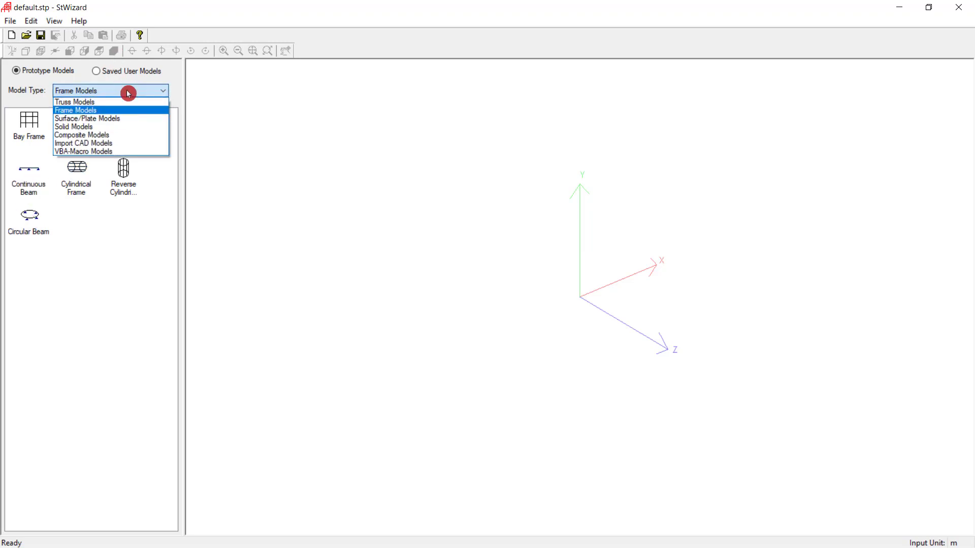
pyautogui.click(136, 120)
pyautogui.click(131, 123)
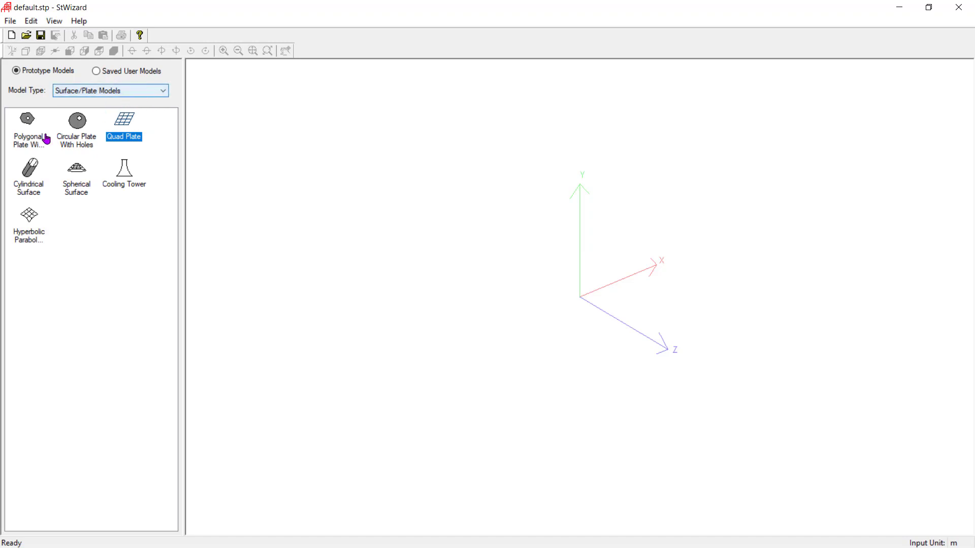
pyautogui.click(23, 149)
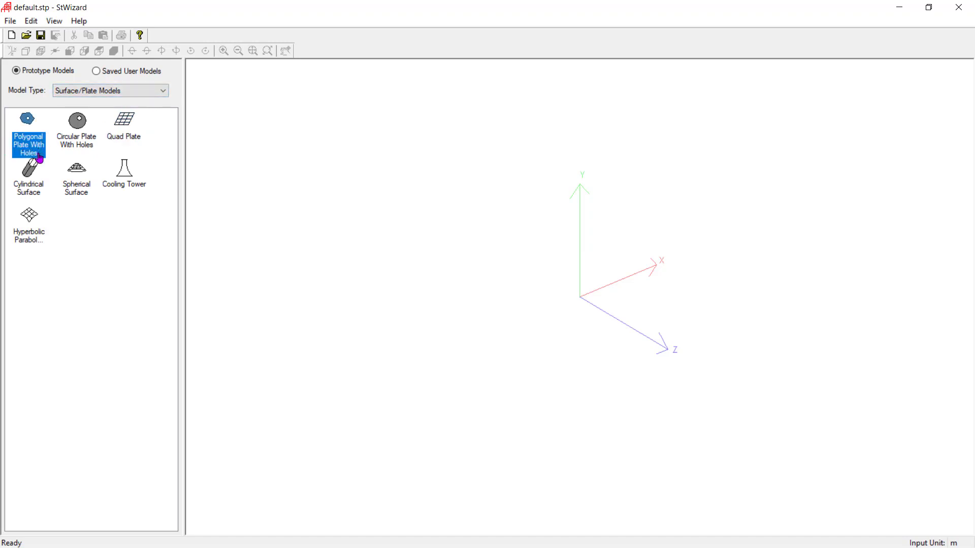
pyautogui.click(66, 147)
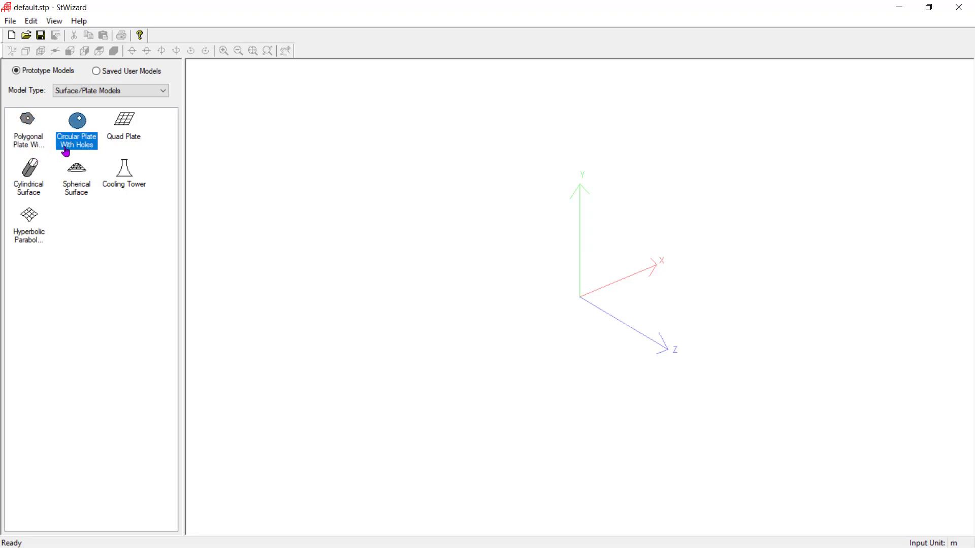
pyautogui.click(120, 144)
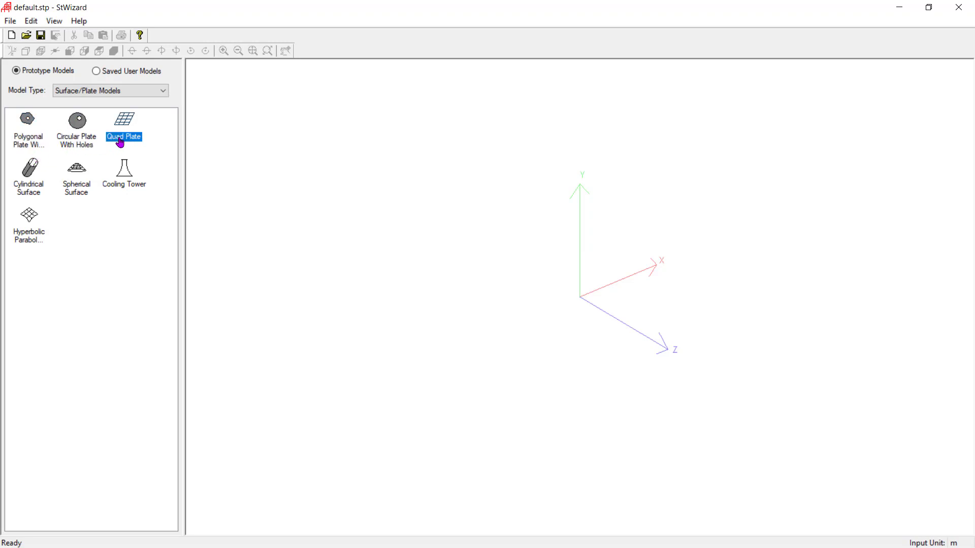
pyautogui.click(80, 188)
pyautogui.click(32, 193)
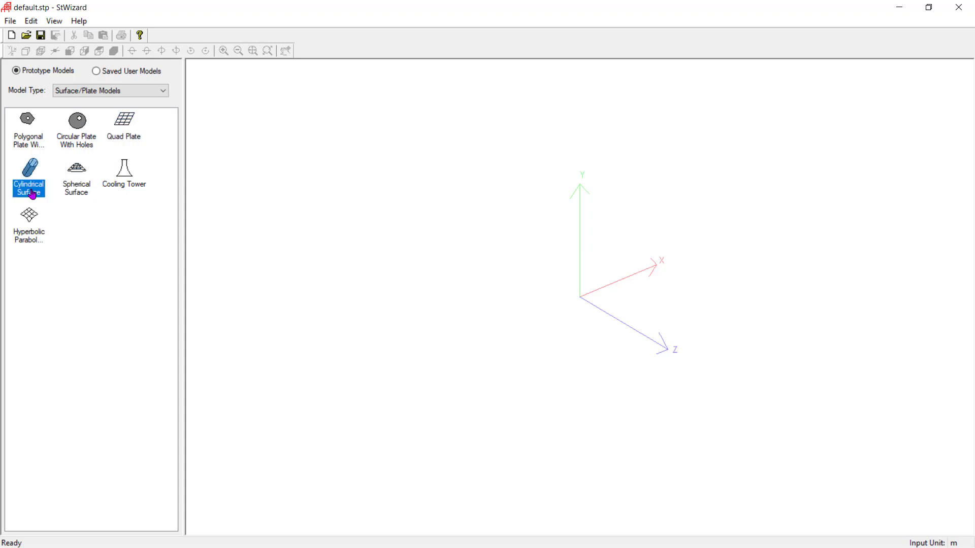
pyautogui.click(27, 242)
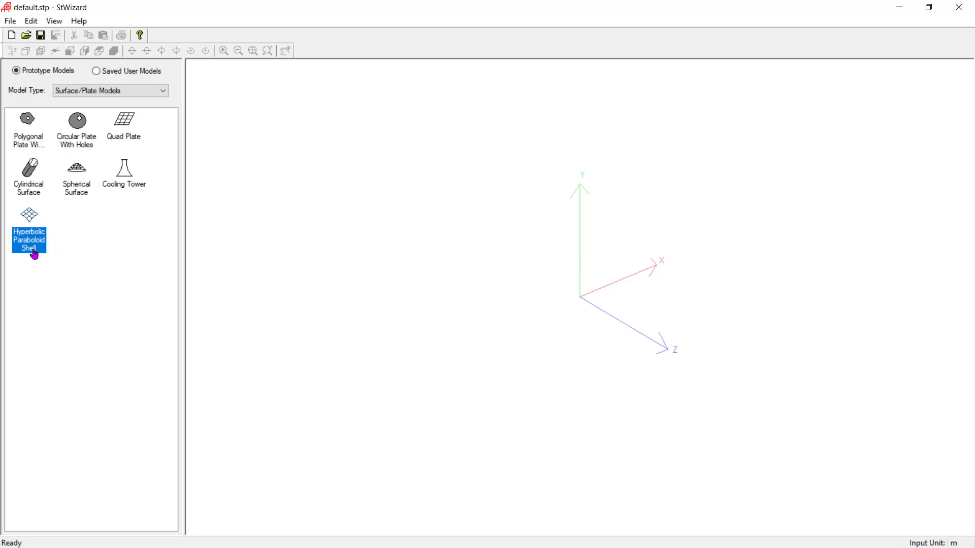
# Browse the Solid and Composite model types, picking the Bunker or Silo prototype.
pyautogui.click(111, 92)
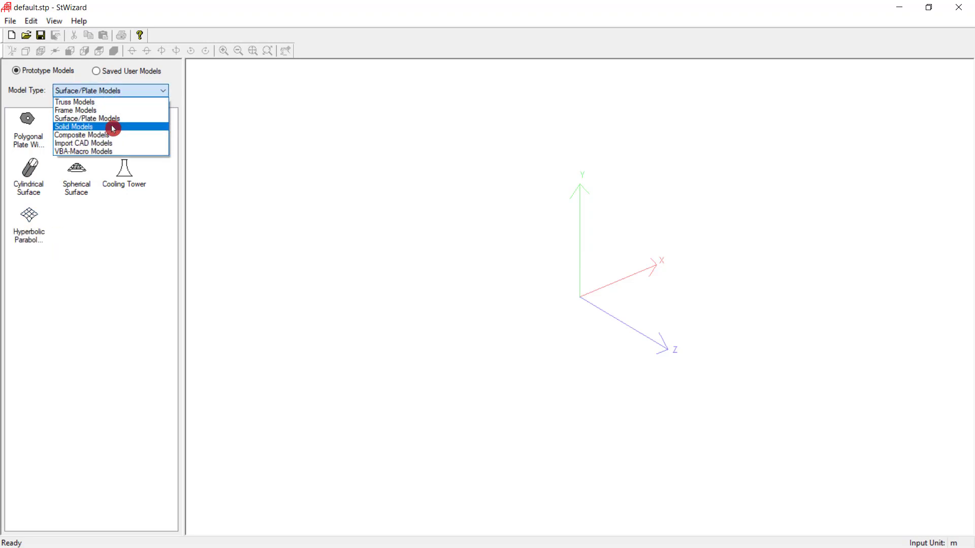
pyautogui.click(116, 128)
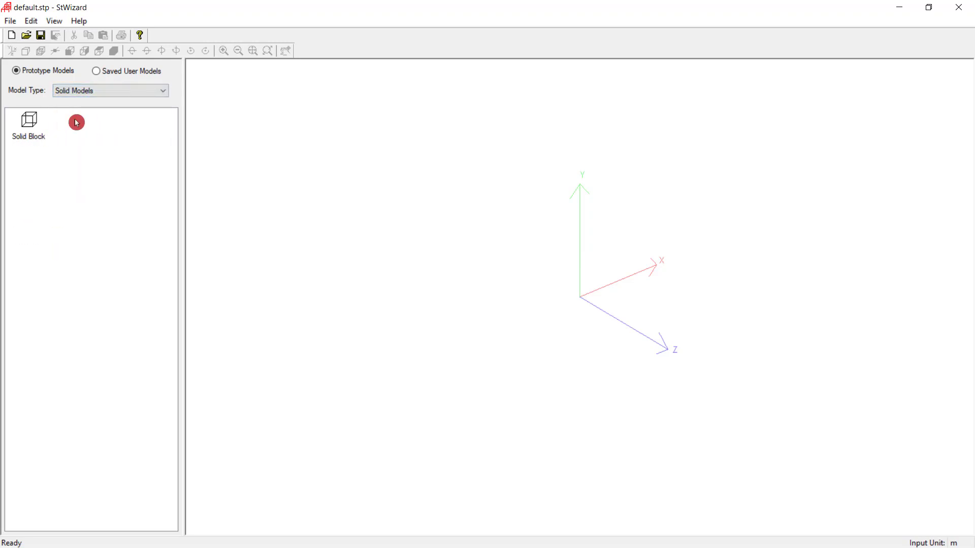
pyautogui.click(122, 91)
pyautogui.click(123, 135)
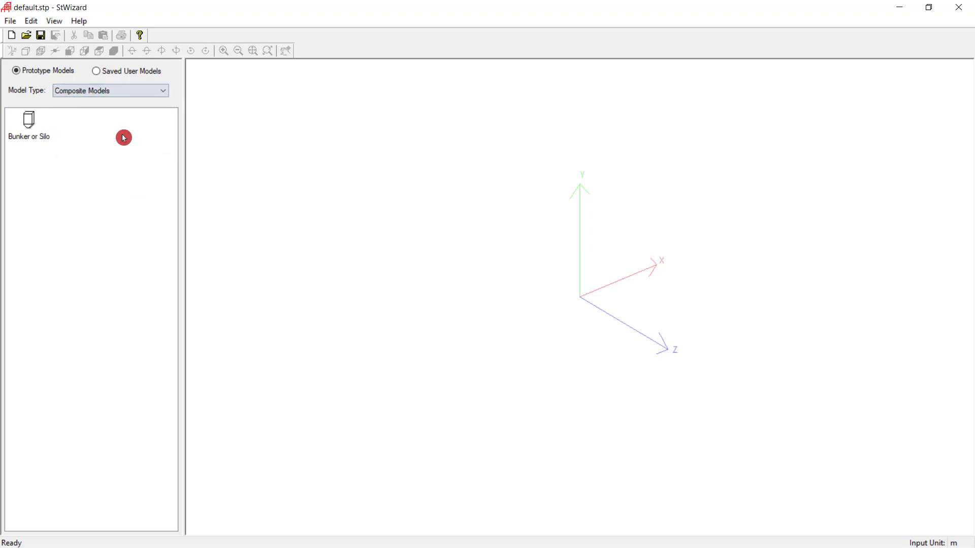
pyautogui.click(31, 142)
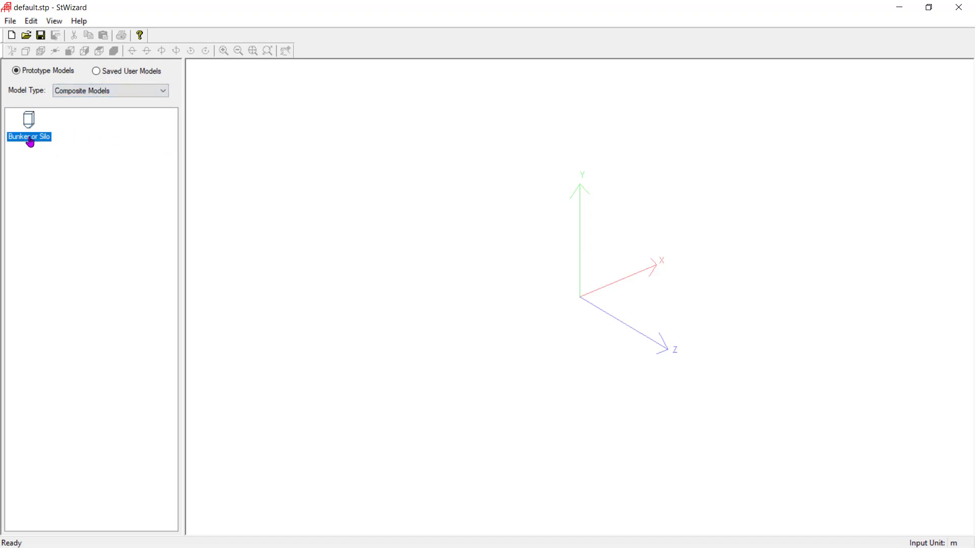
# Look at the Import CAD options such as Scan DXF, then list the VBA-Macro Models.
pyautogui.click(99, 93)
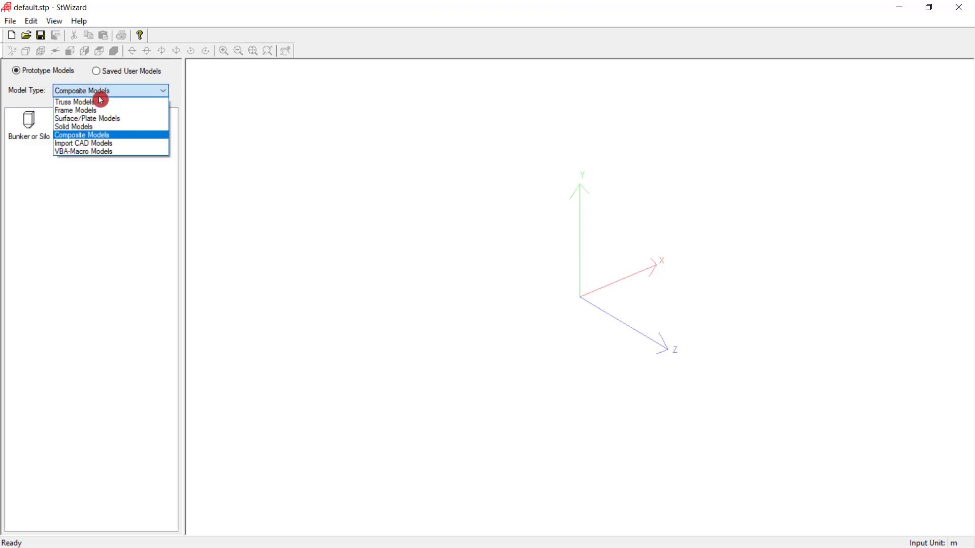
pyautogui.click(114, 144)
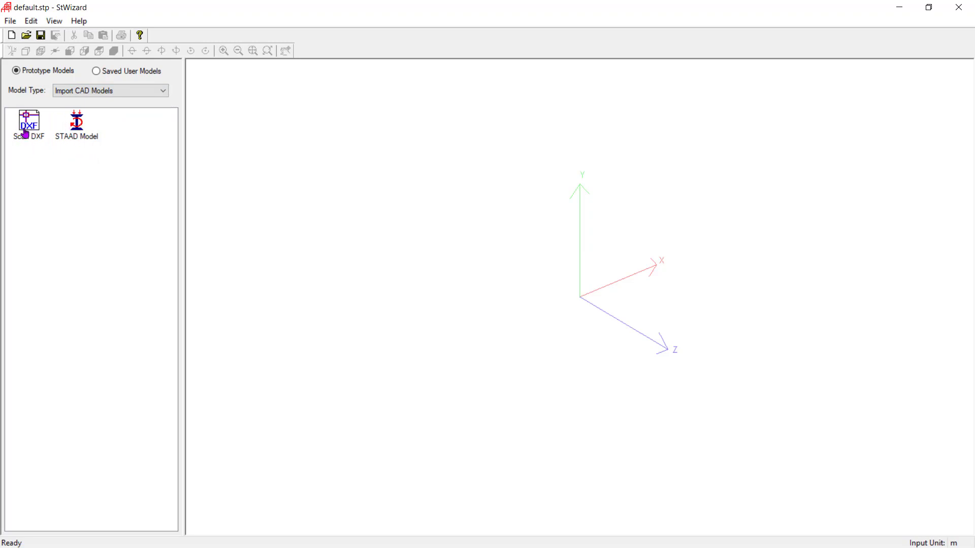
pyautogui.click(30, 137)
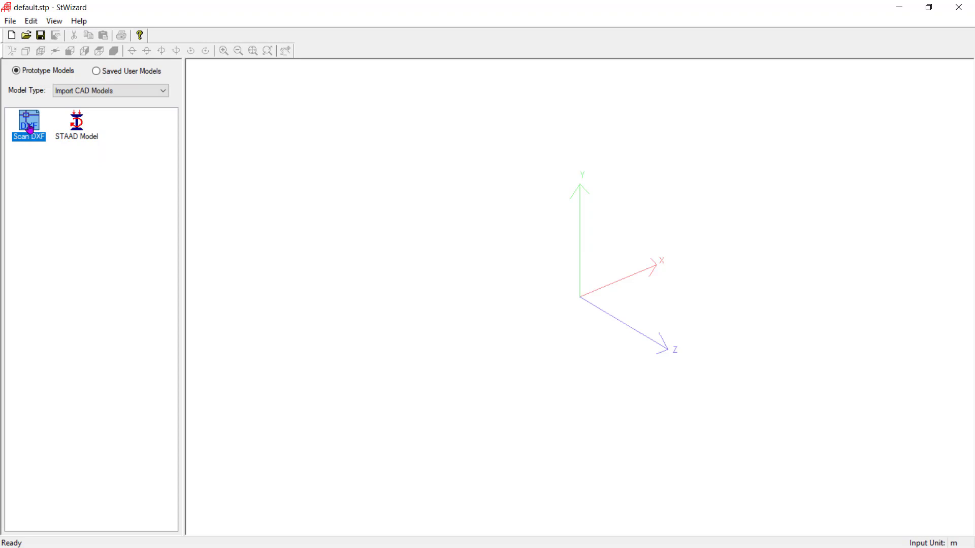
pyautogui.click(98, 91)
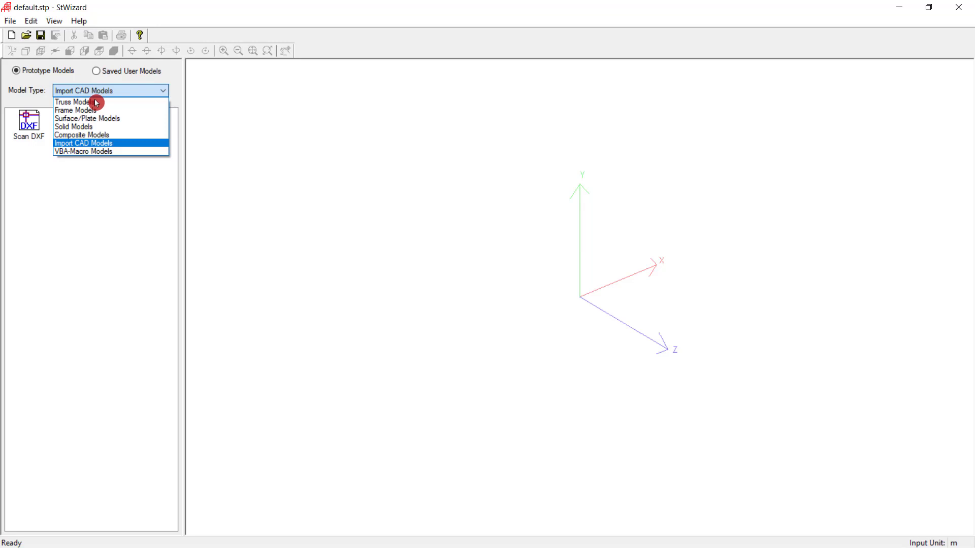
pyautogui.click(101, 152)
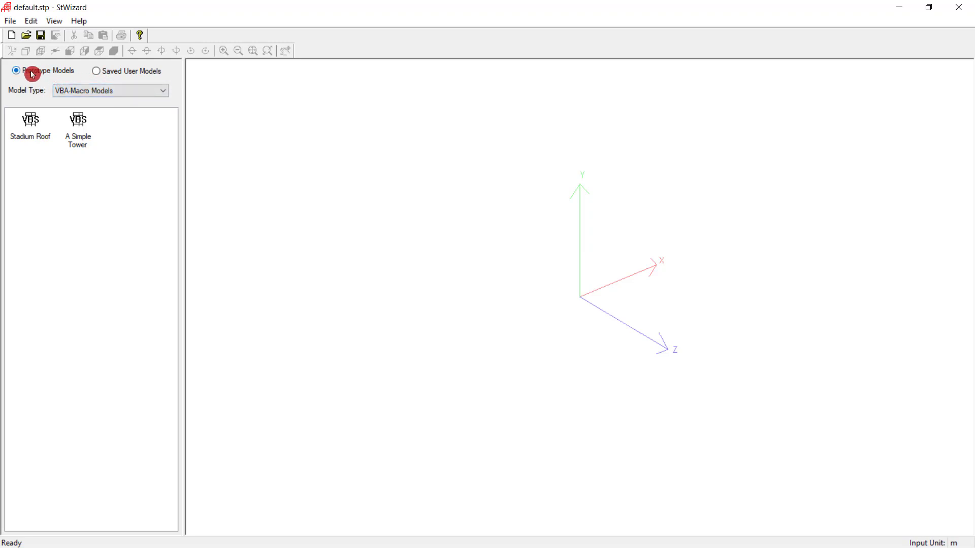
# Check Saved User Models, then return to Prototype Models and list the Truss Models.
pyautogui.click(96, 76)
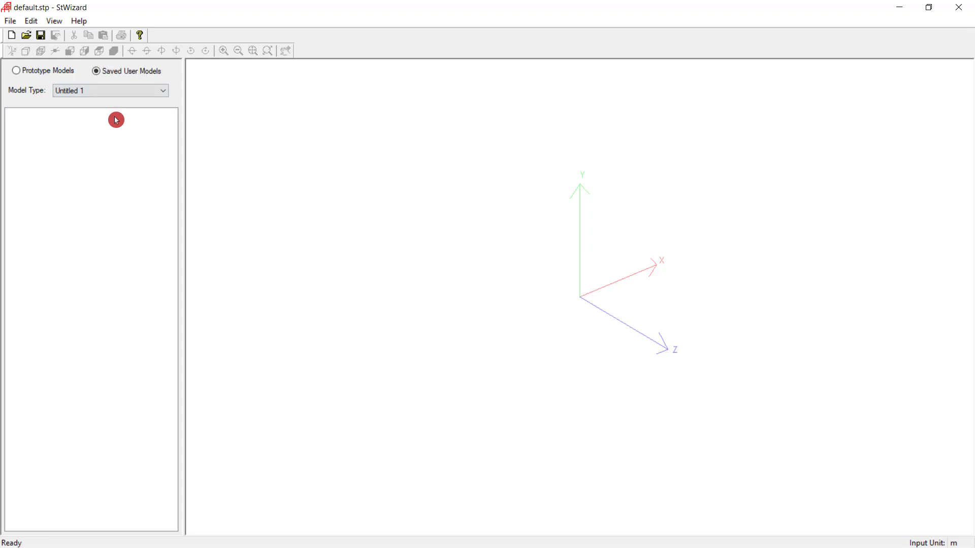
pyautogui.click(95, 92)
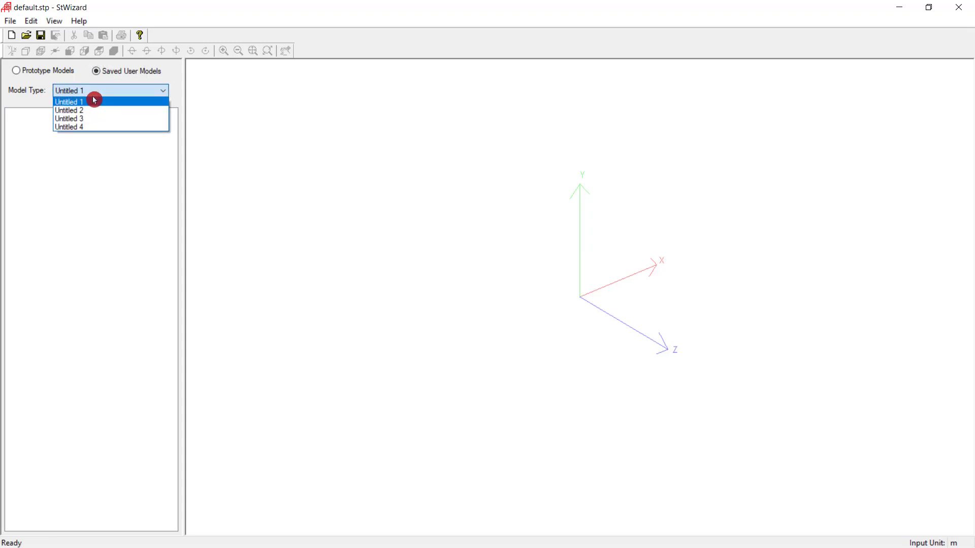
pyautogui.click(54, 71)
pyautogui.click(43, 72)
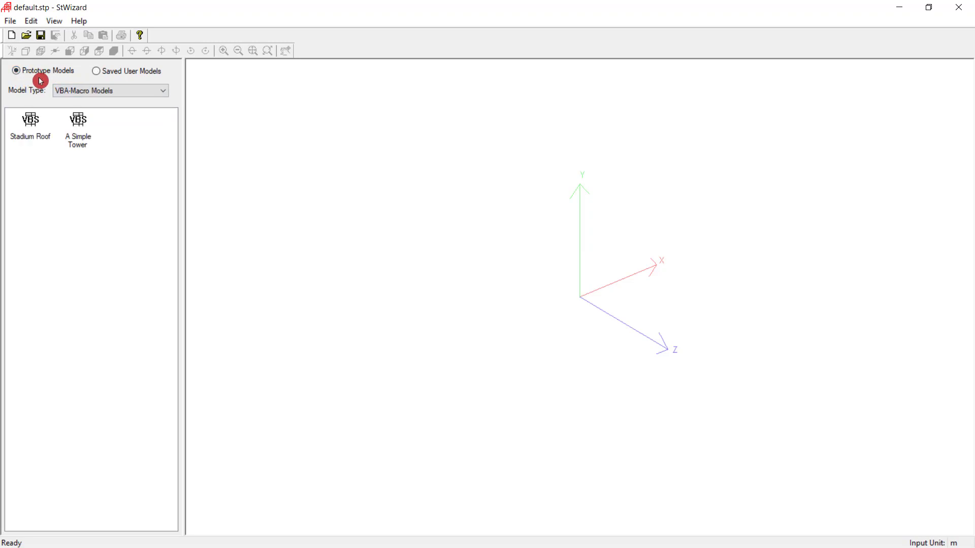
pyautogui.click(108, 92)
pyautogui.click(107, 104)
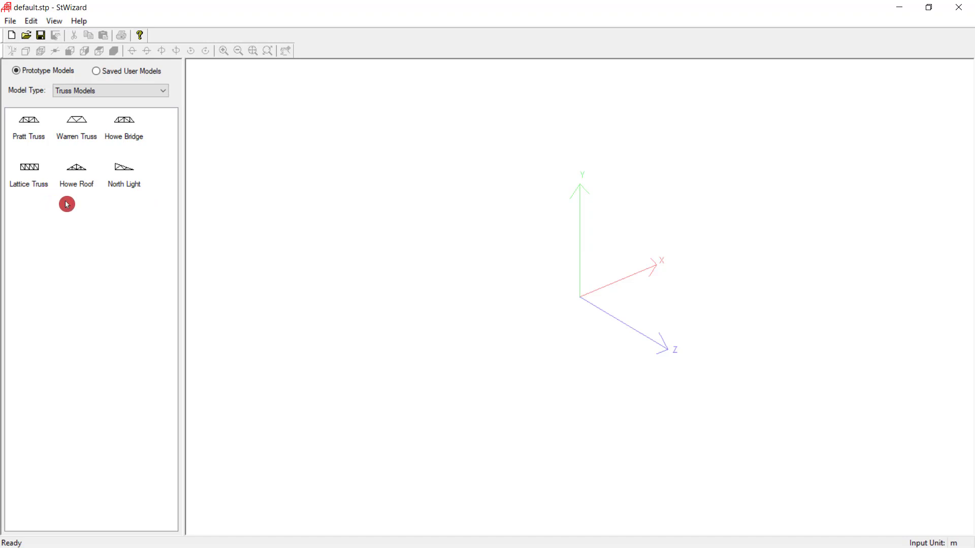
# Open the Pratt Truss parameters and set Height 20, 2 bays along length, 3 across width.
pyautogui.click(33, 132)
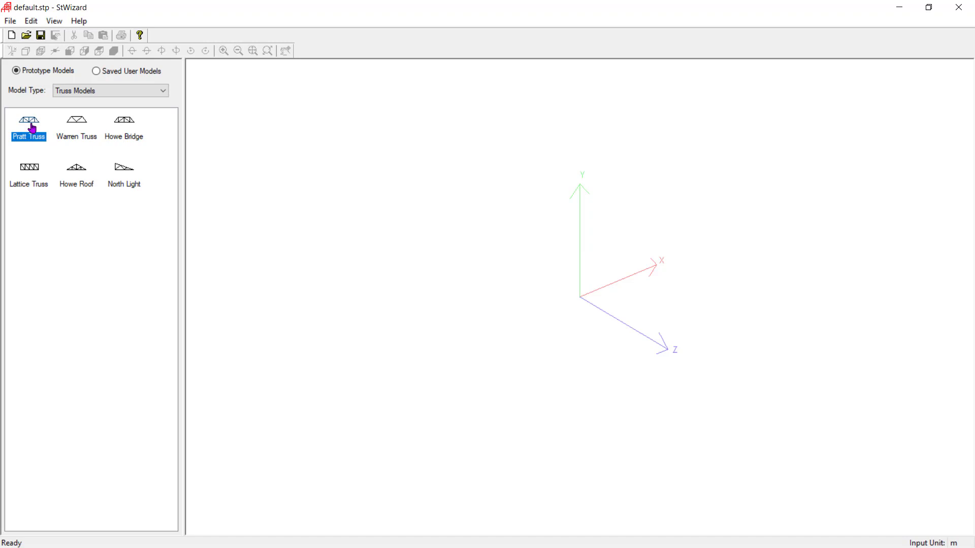
pyautogui.doubleClick(32, 128)
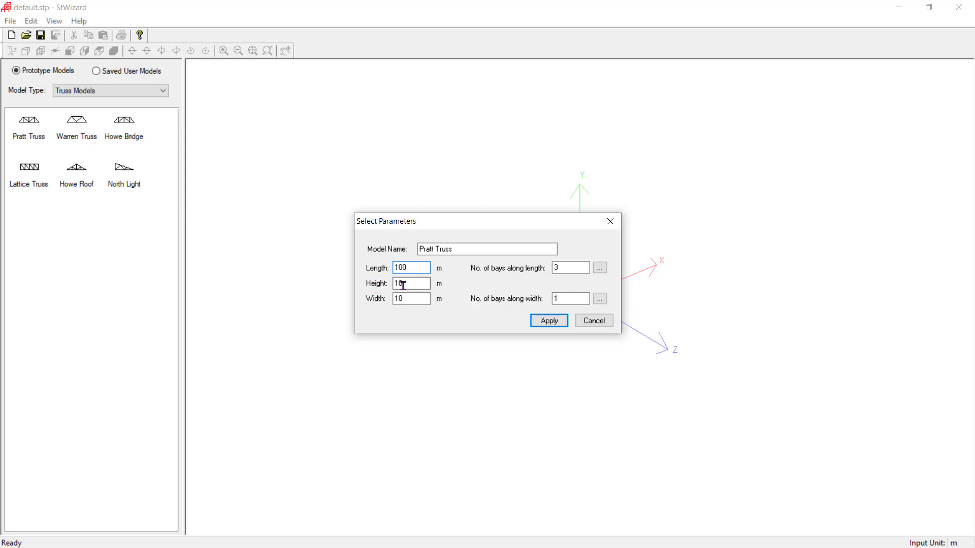
pyautogui.moveTo(403, 284)
pyautogui.mouseDown()
pyautogui.moveTo(380, 286)
pyautogui.moveTo(411, 298)
pyautogui.moveTo(394, 297)
pyautogui.mouseUp()
pyautogui.write('20')
pyautogui.doubleClick(554, 273)
pyautogui.write('2')
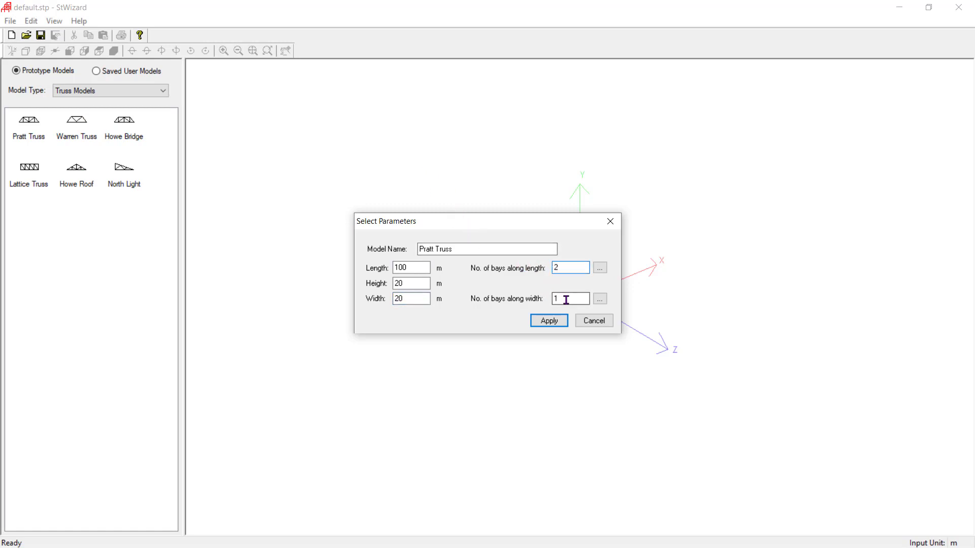
pyautogui.doubleClick(554, 298)
pyautogui.write('3')
# Apply the parameters to build the 3D Pratt truss, then look over the Edit menu.
pyautogui.click(549, 320)
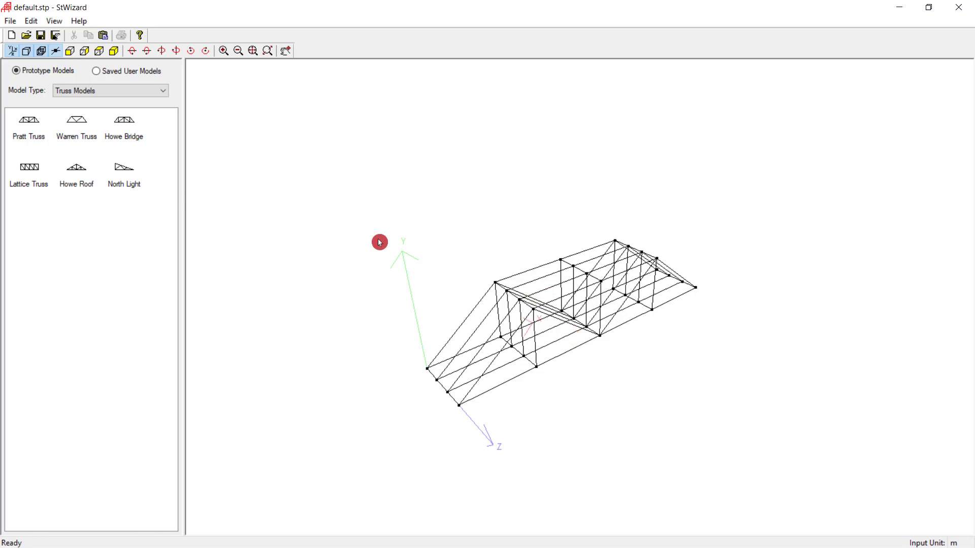
pyautogui.click(30, 21)
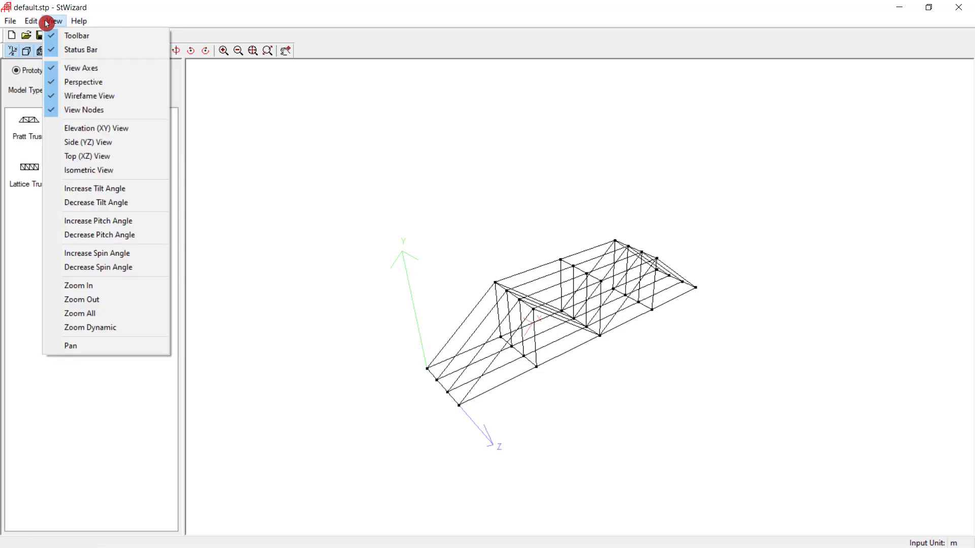
pyautogui.moveTo(17, 24)
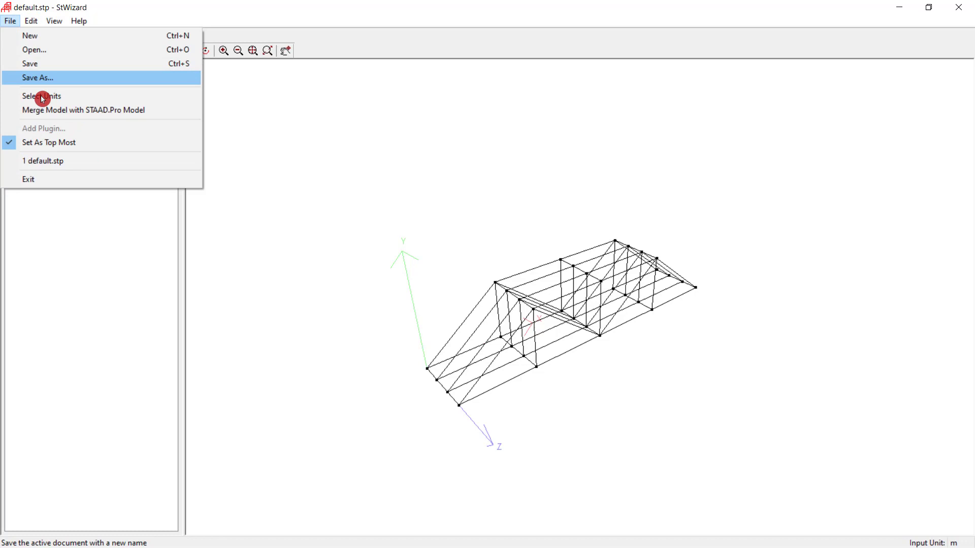
# Merge the Pratt truss into the STAAD.Pro model with X, Y and Z offsets of 0.
pyautogui.click(56, 111)
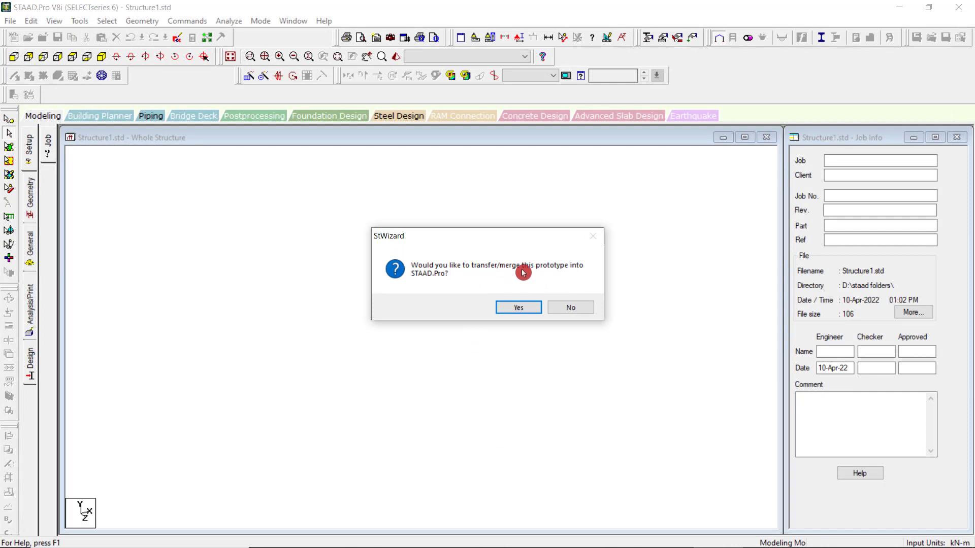
pyautogui.click(518, 308)
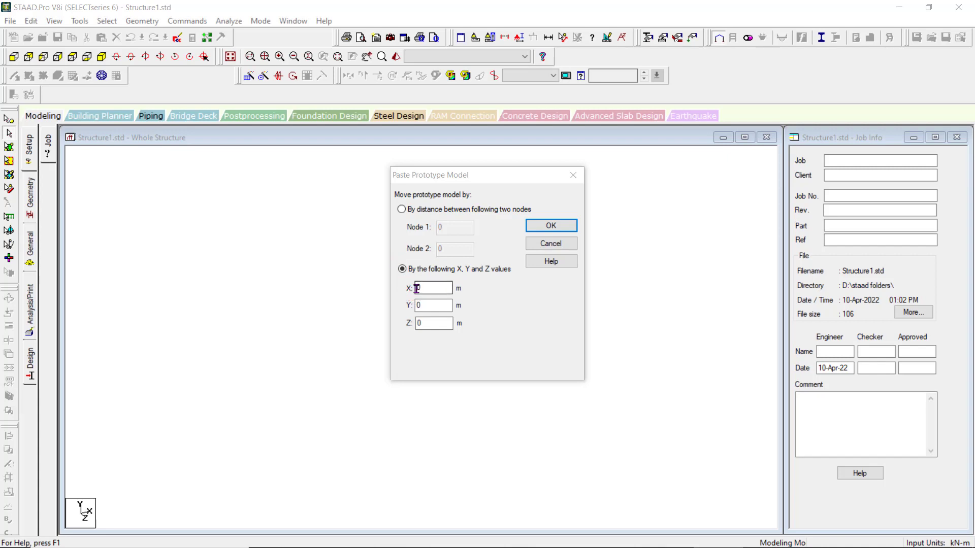
pyautogui.click(544, 229)
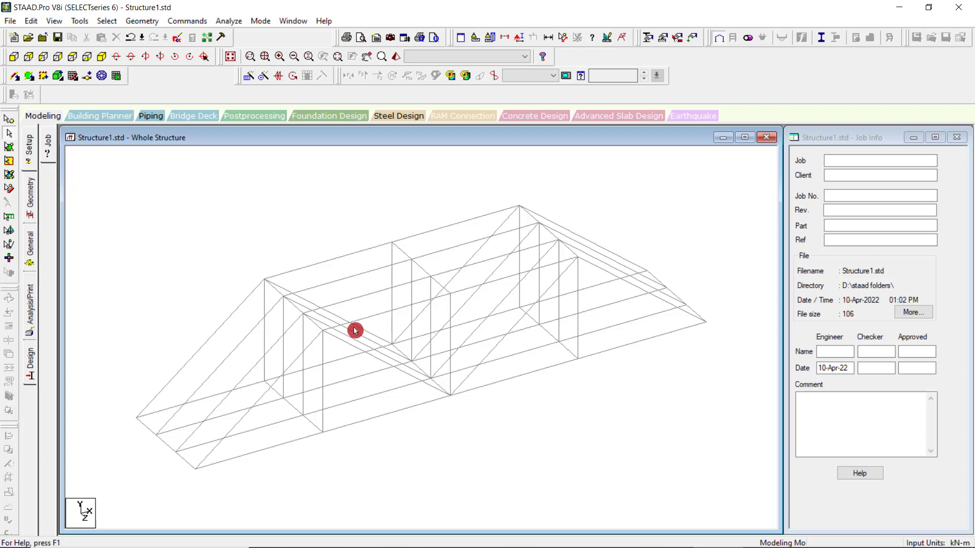
pyautogui.moveTo(189, 209); pyautogui.dragTo(570, 455)
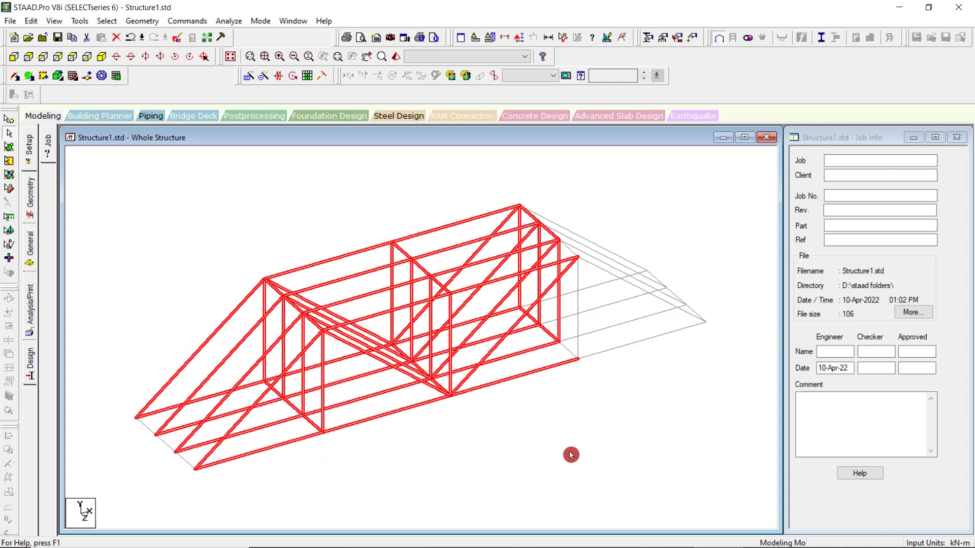
pyautogui.click(277, 300)
pyautogui.moveTo(92, 165); pyautogui.dragTo(724, 505)
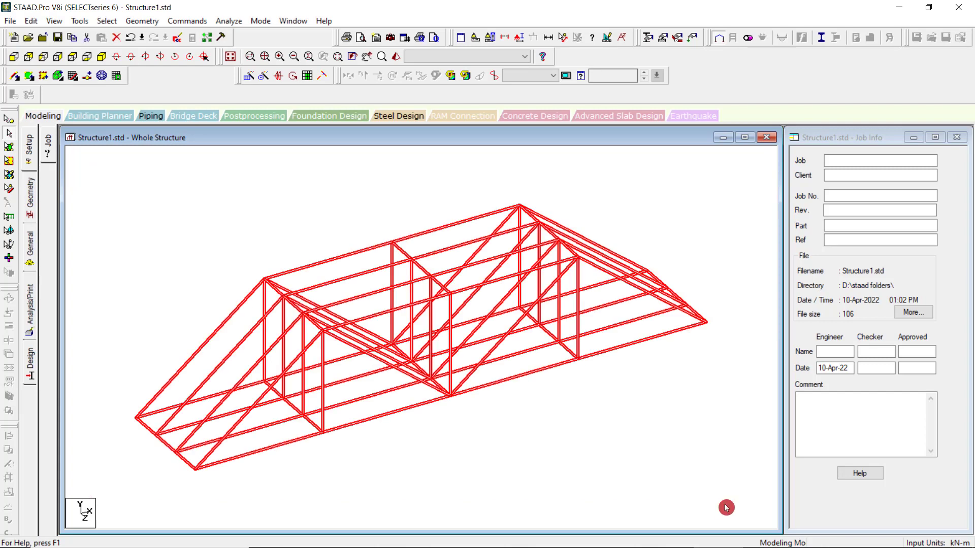
pyautogui.click(726, 508)
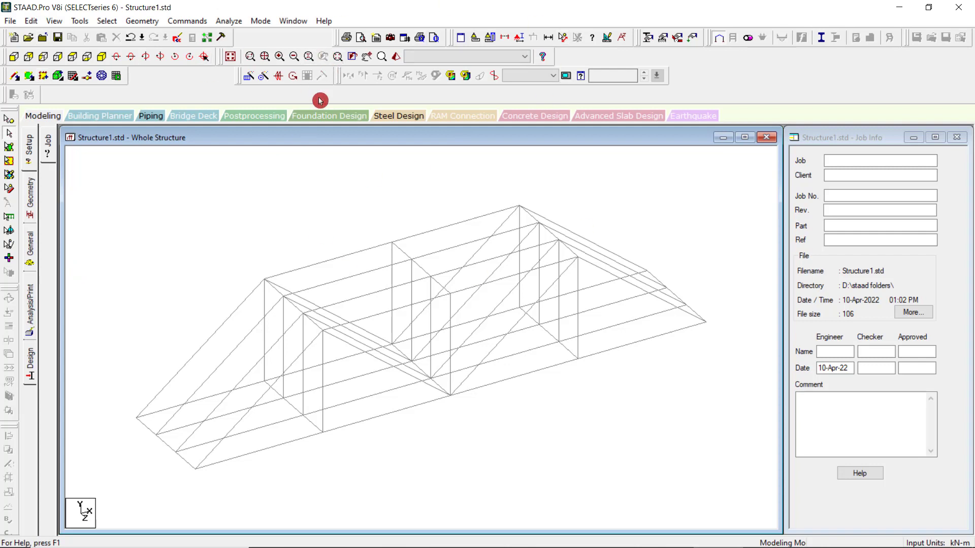
# Browse the File, Edit, View and Tools menus, including the Orphan Nodes submenu.
pyautogui.click(5, 21)
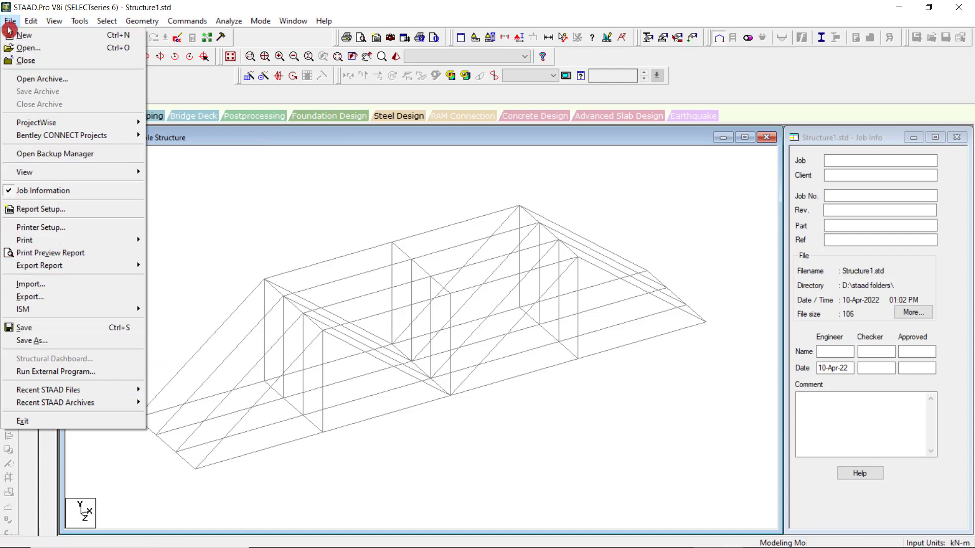
pyautogui.moveTo(29, 23)
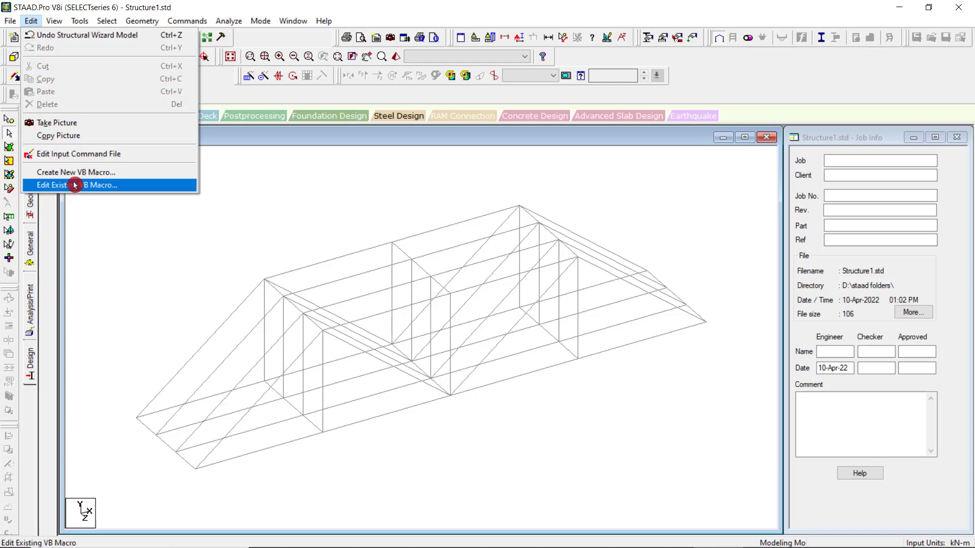
pyautogui.moveTo(64, 26)
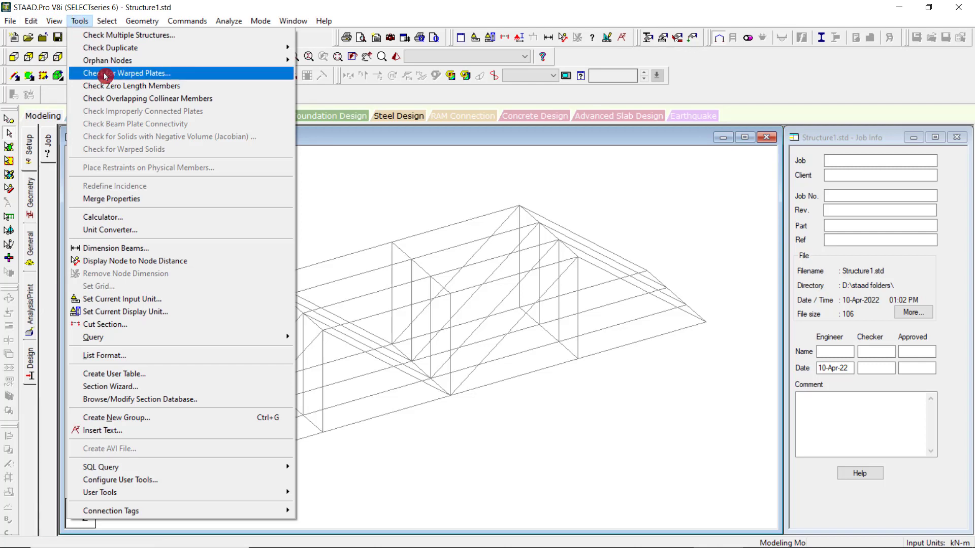
pyautogui.moveTo(105, 64)
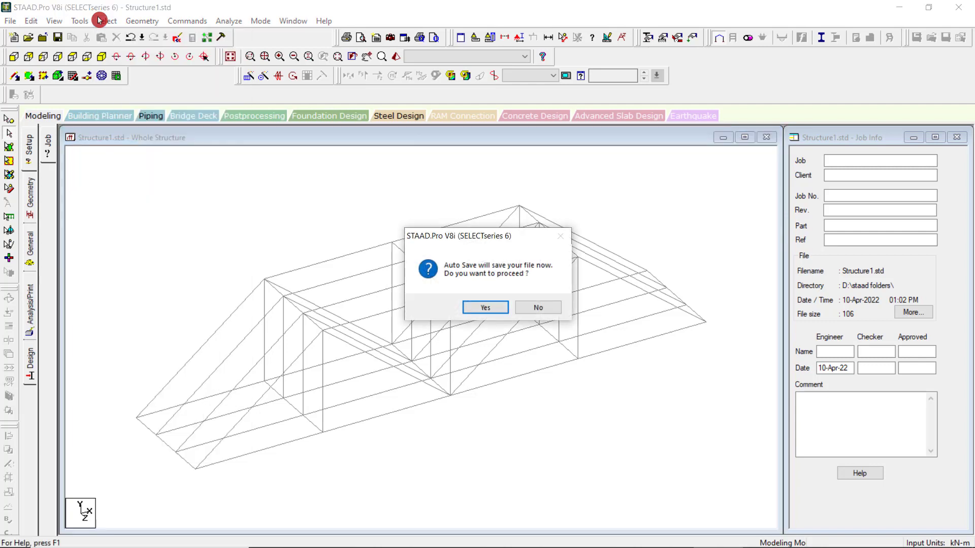
# Save Structure1.std at the Auto Save prompt, then review the Select, Geometry, Commands, Analyze and Window menus.
pyautogui.click(485, 310)
pyautogui.click(412, 302)
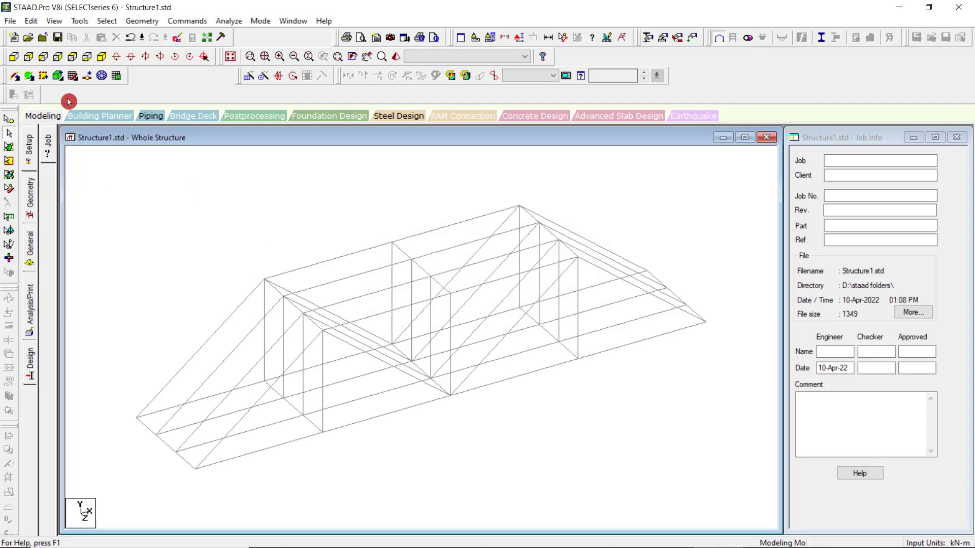
pyautogui.click(106, 21)
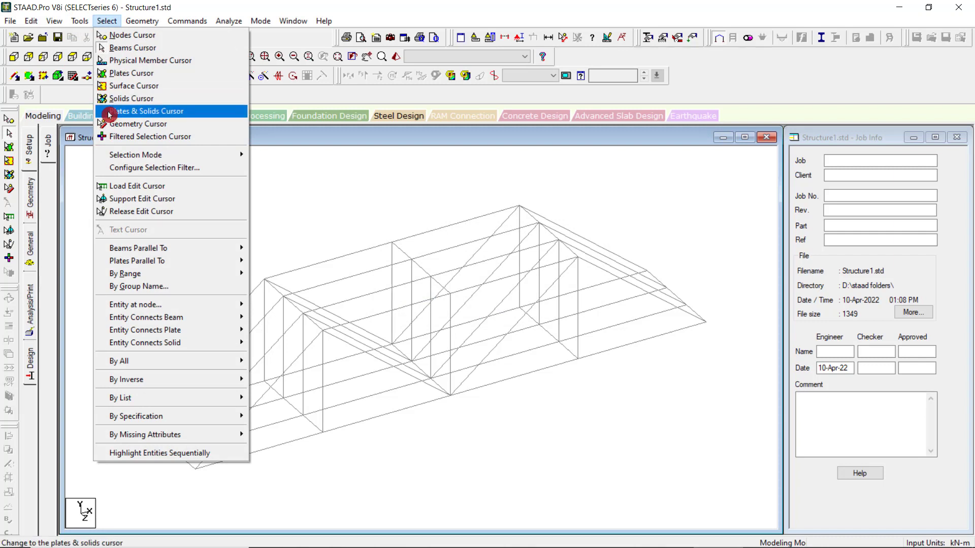
pyautogui.moveTo(136, 21)
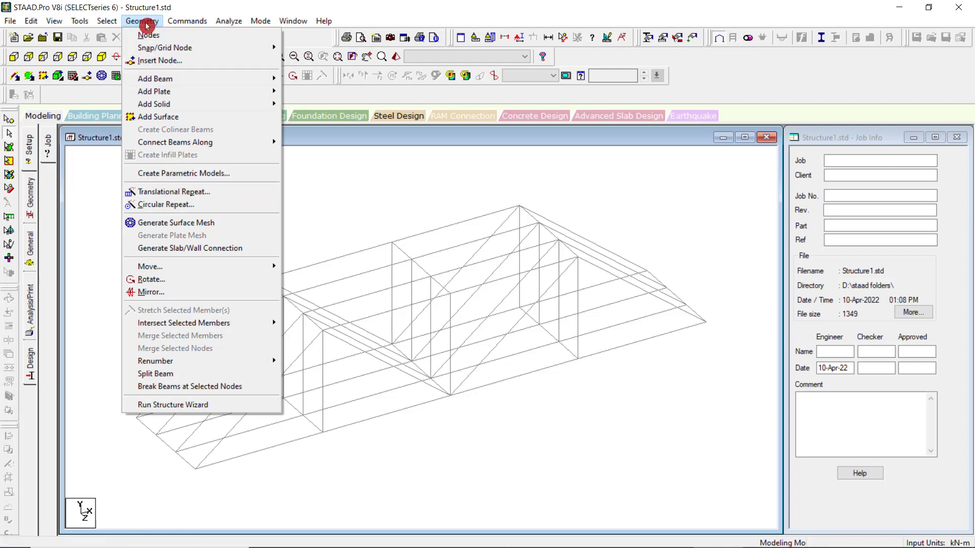
pyautogui.moveTo(194, 23)
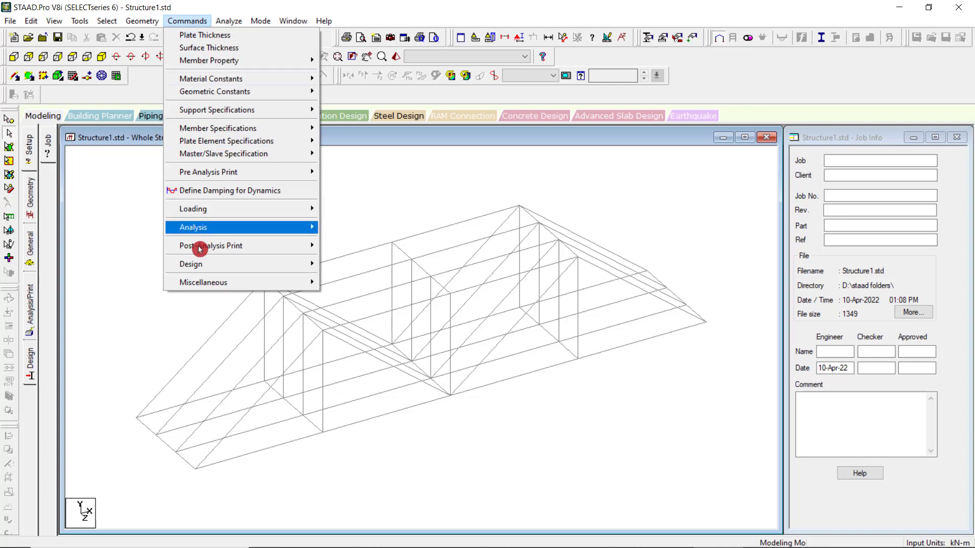
pyautogui.moveTo(232, 26)
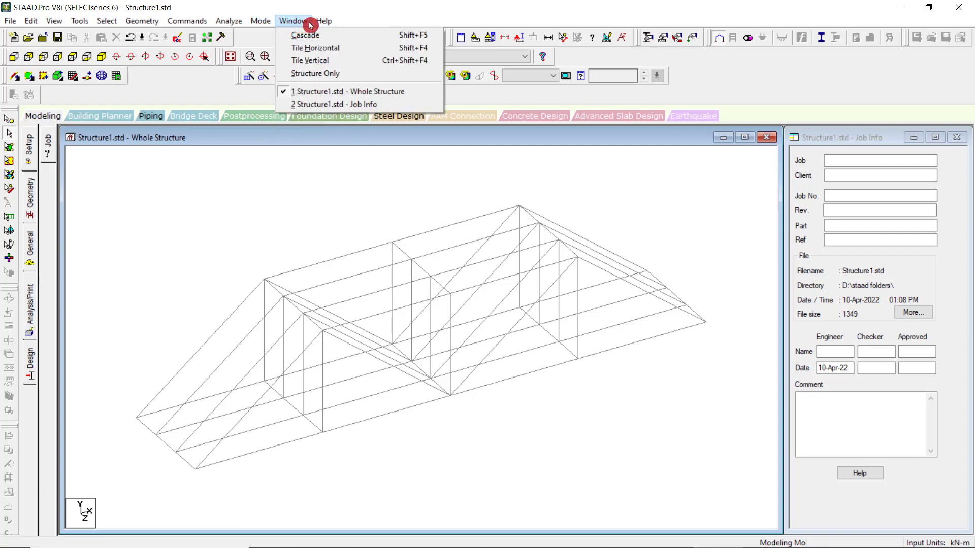
pyautogui.moveTo(324, 21)
pyautogui.click(205, 233)
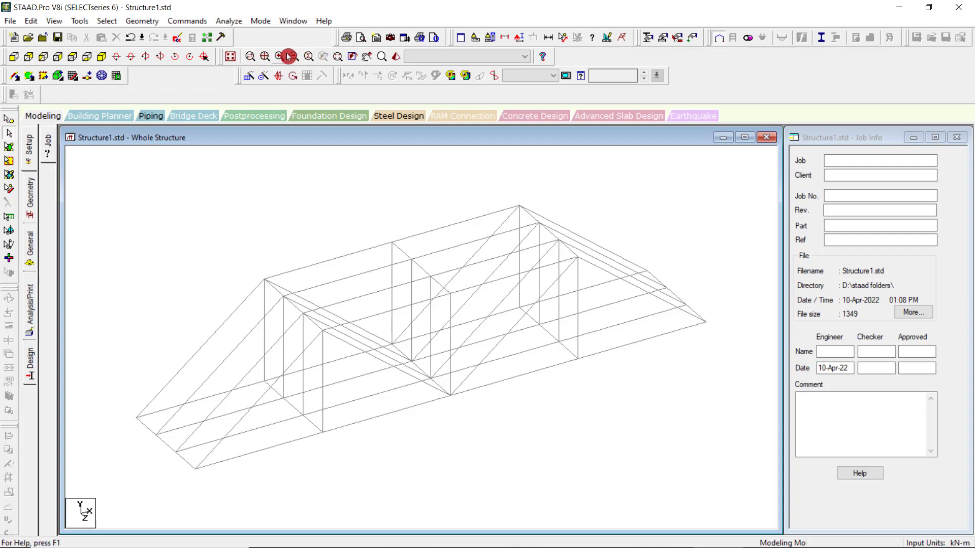
pyautogui.click(396, 58)
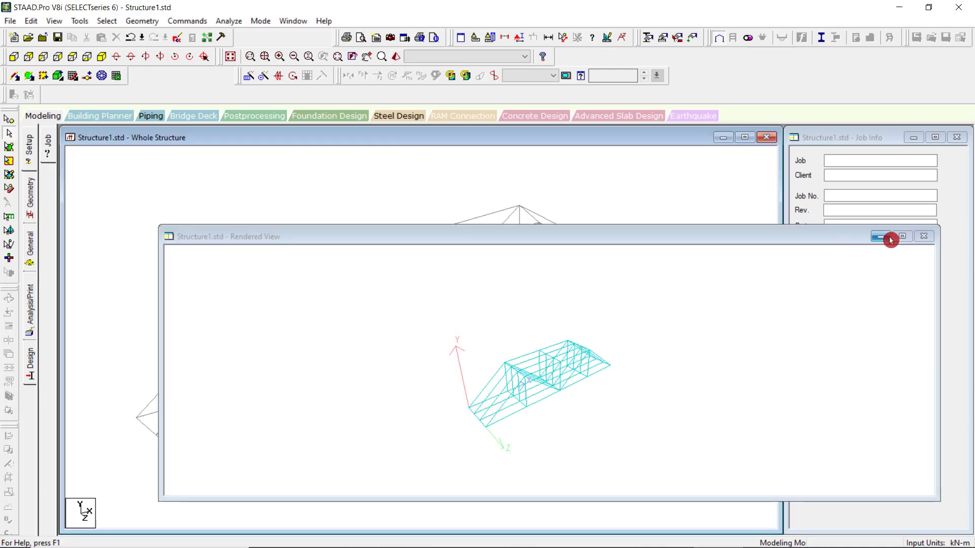
pyautogui.click(902, 237)
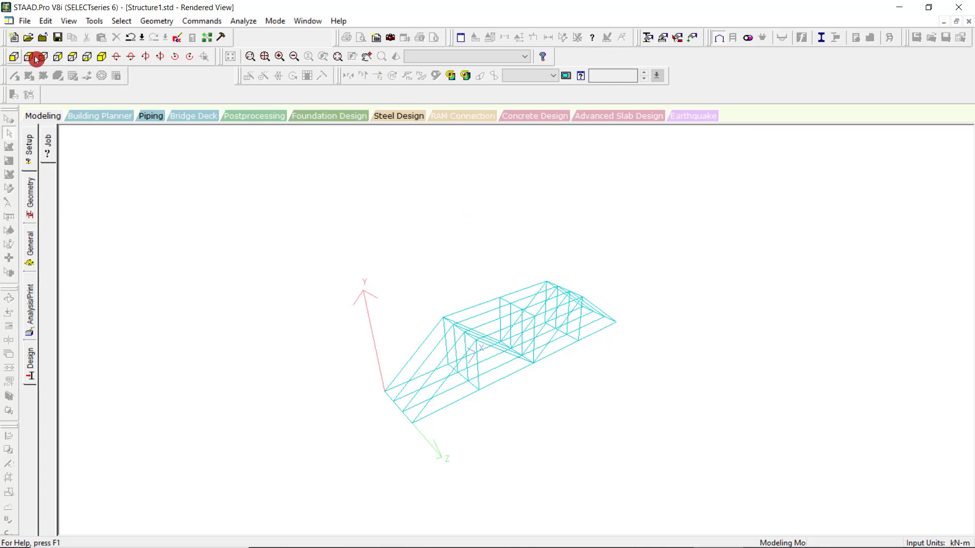
pyautogui.click(23, 23)
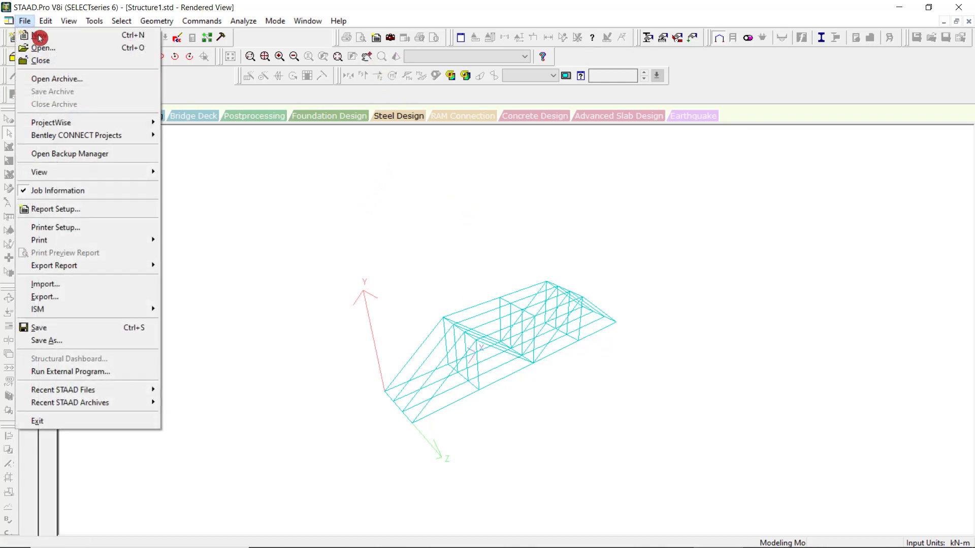
pyautogui.click(324, 257)
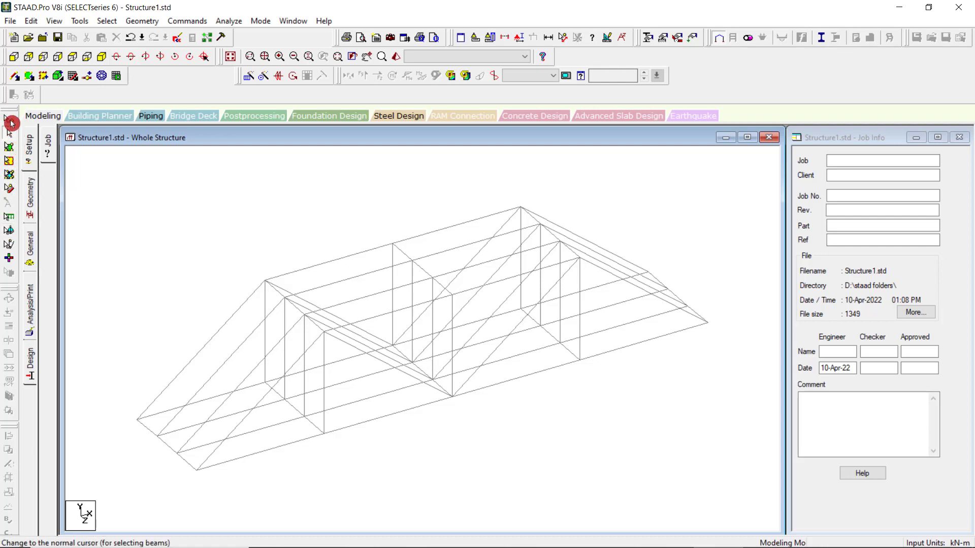
pyautogui.click(9, 134)
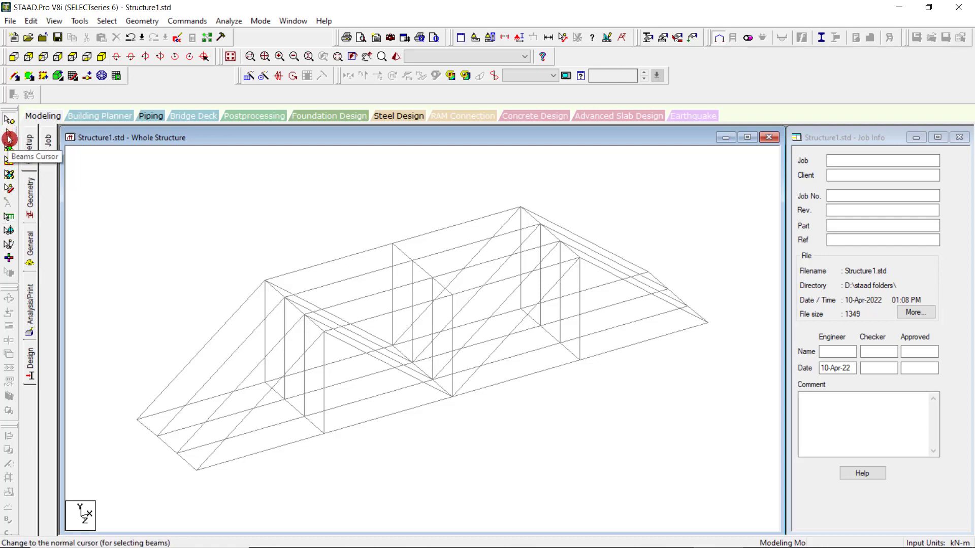
pyautogui.click(9, 134)
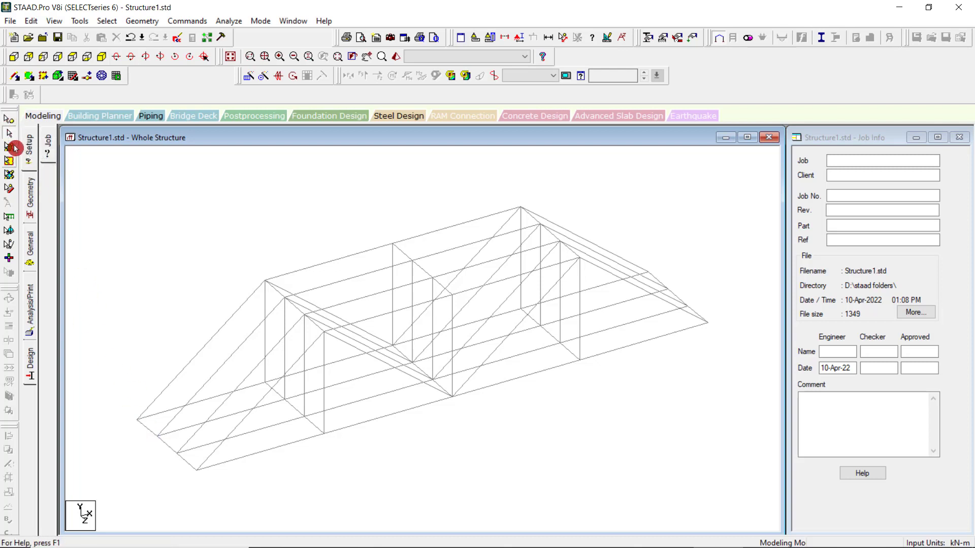
pyautogui.click(8, 120)
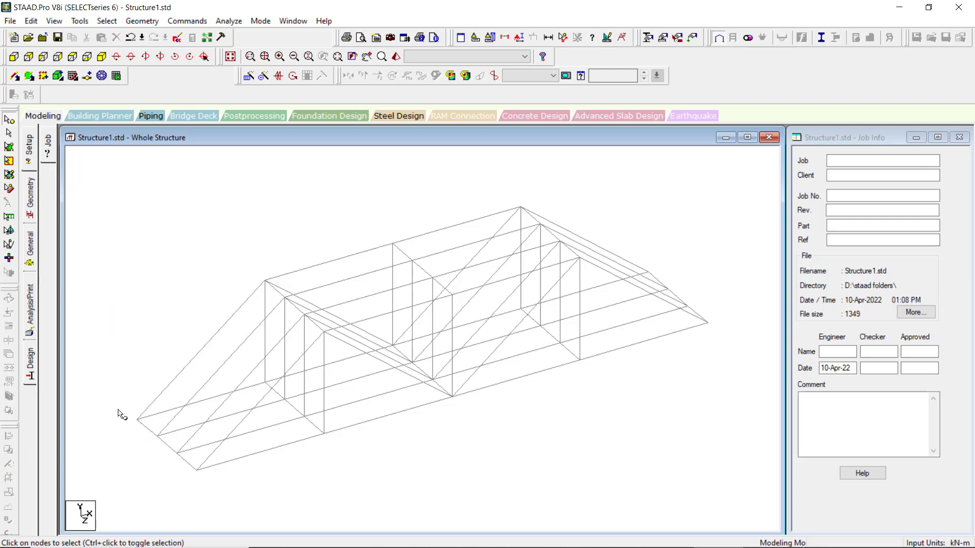
pyautogui.moveTo(119, 400); pyautogui.dragTo(185, 465)
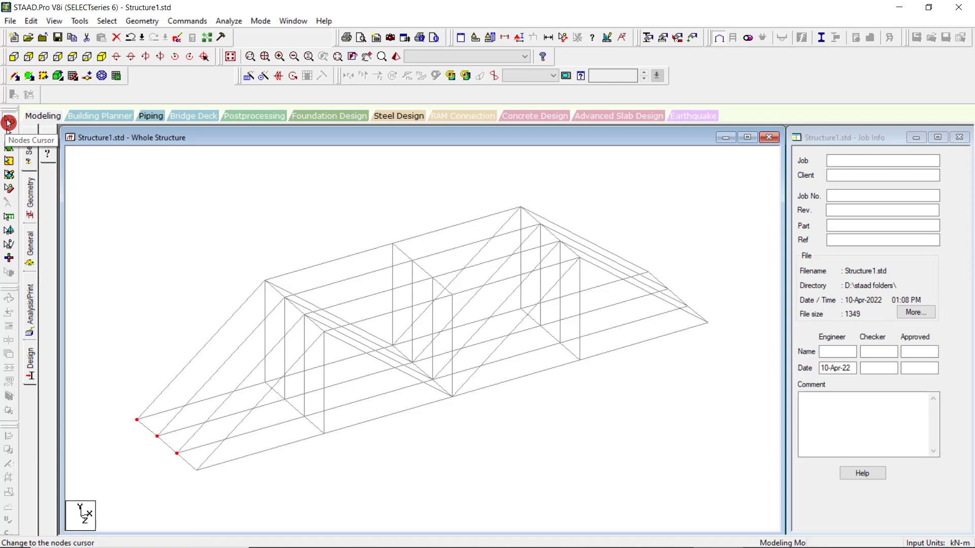
pyautogui.click(8, 122)
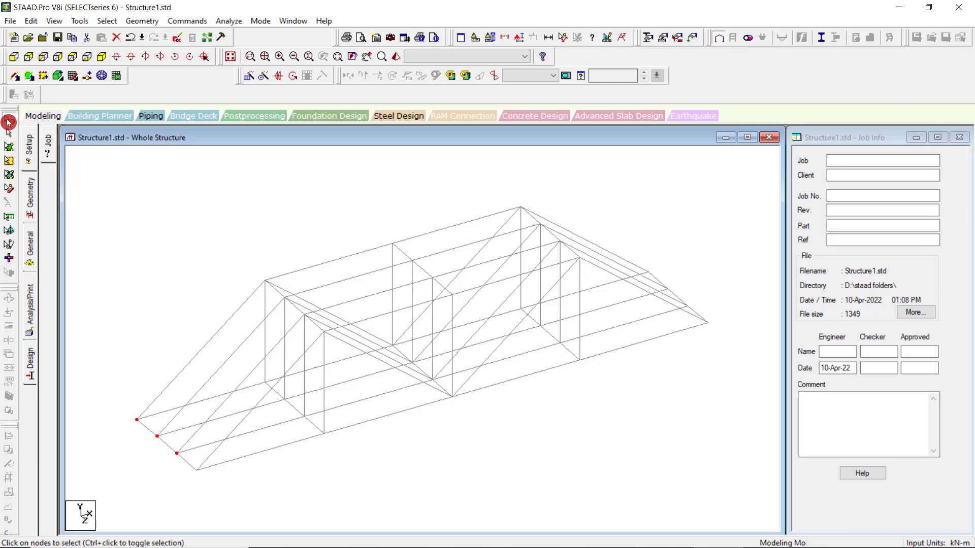
pyautogui.click(8, 137)
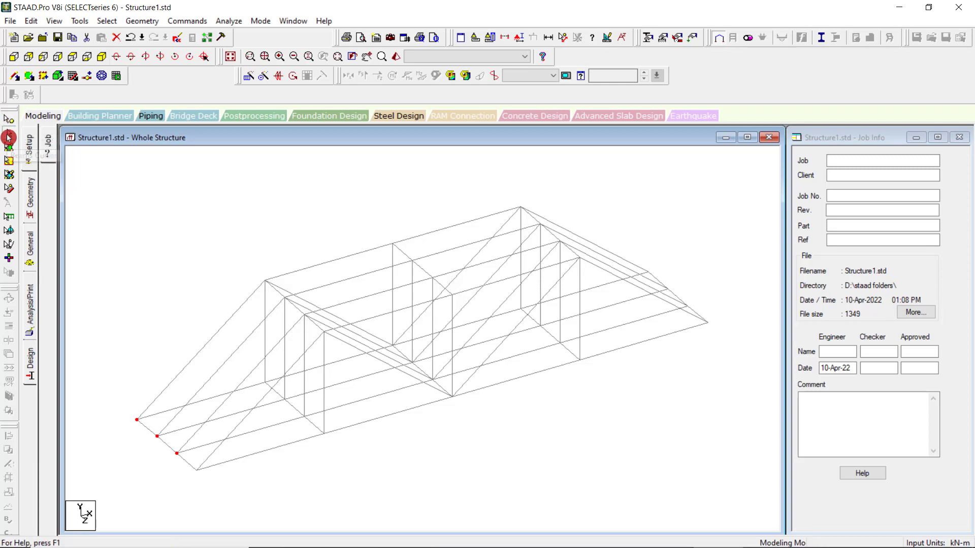
pyautogui.moveTo(111, 386); pyautogui.dragTo(213, 503)
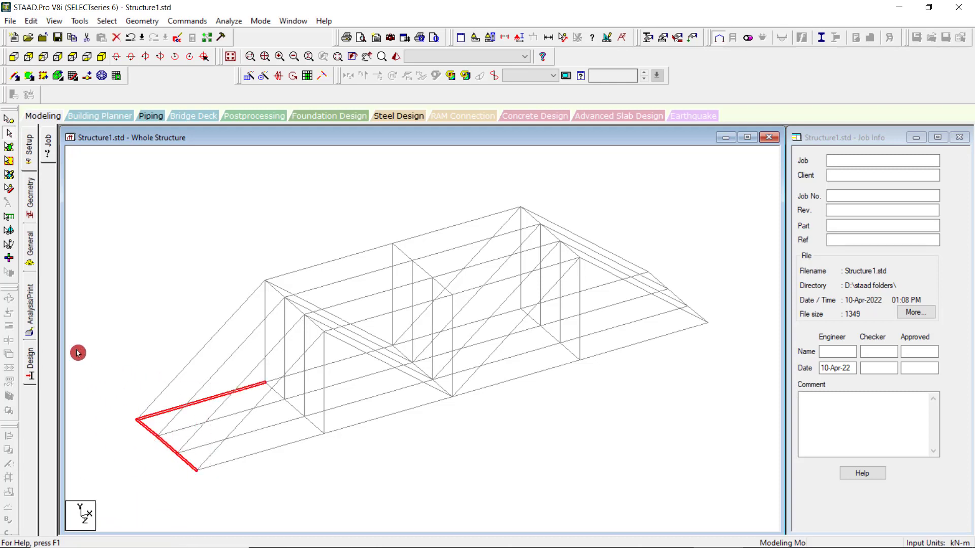
pyautogui.click(135, 440)
pyautogui.moveTo(114, 402); pyautogui.dragTo(219, 498)
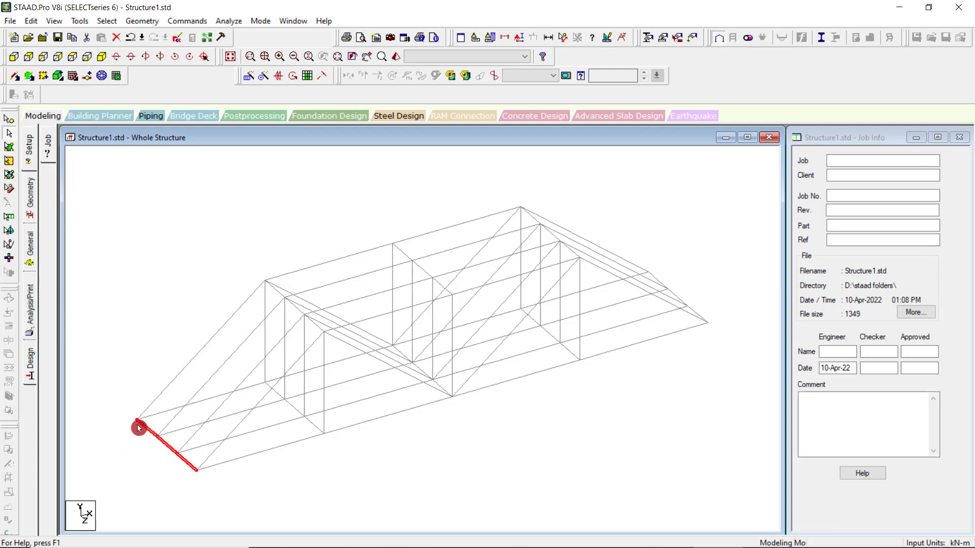
pyautogui.moveTo(113, 383); pyautogui.dragTo(235, 492)
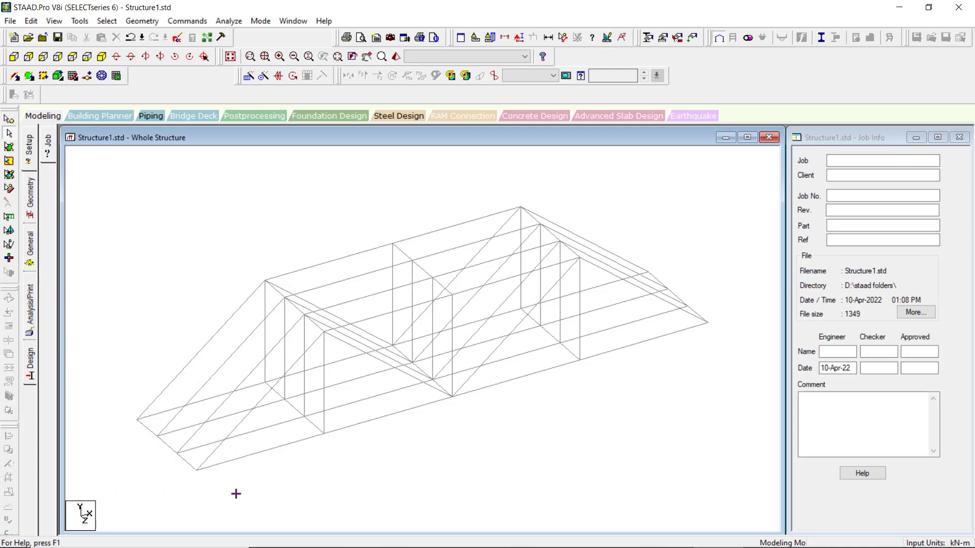
pyautogui.click(237, 502)
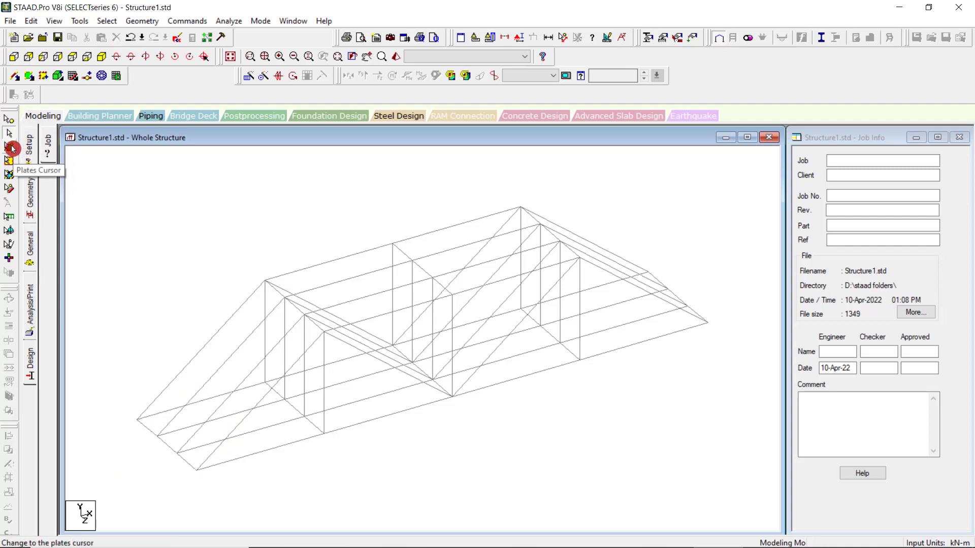
# Box-select the whole truss with the Plates Cursor, finding no plates, then minimize STAAD.Pro.
pyautogui.click(10, 147)
pyautogui.moveTo(117, 157); pyautogui.dragTo(755, 492)
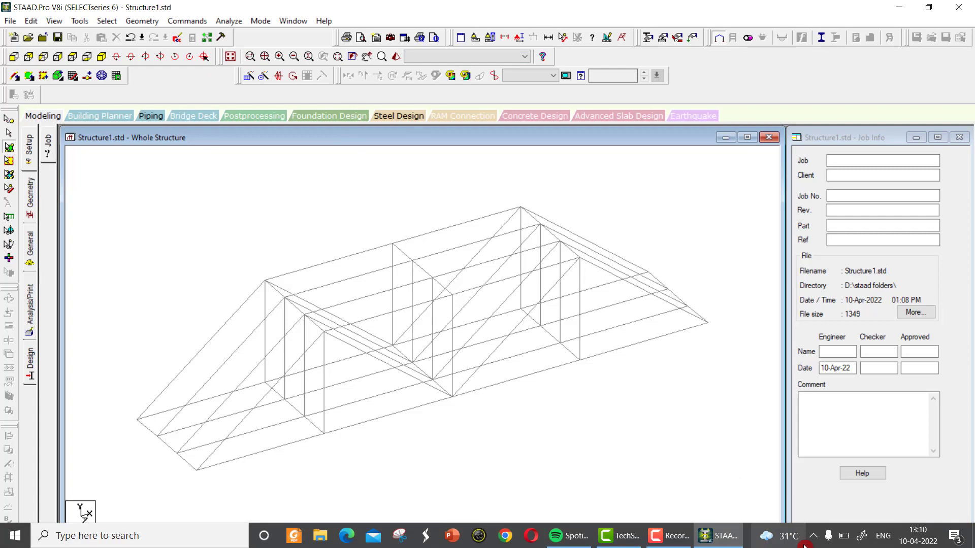
pyautogui.click(730, 545)
pyautogui.click(668, 536)
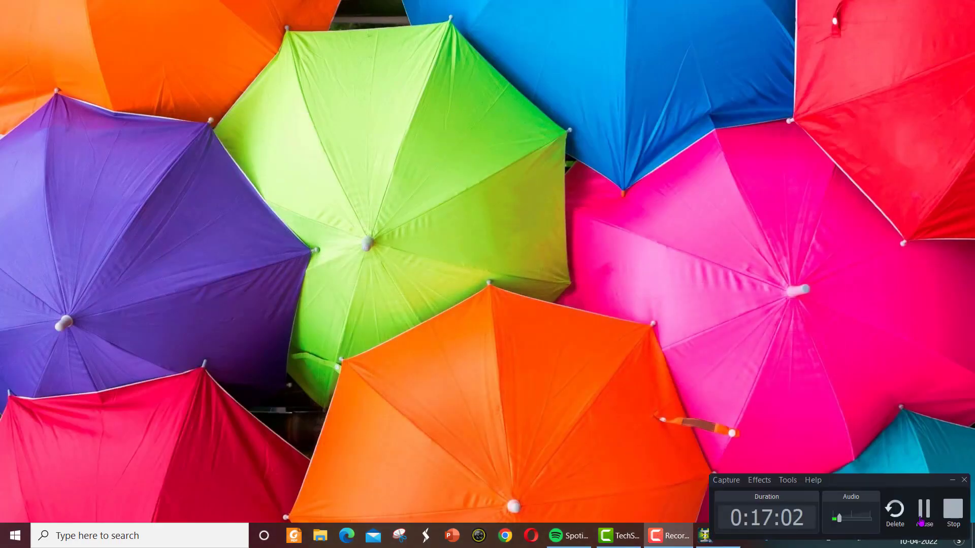